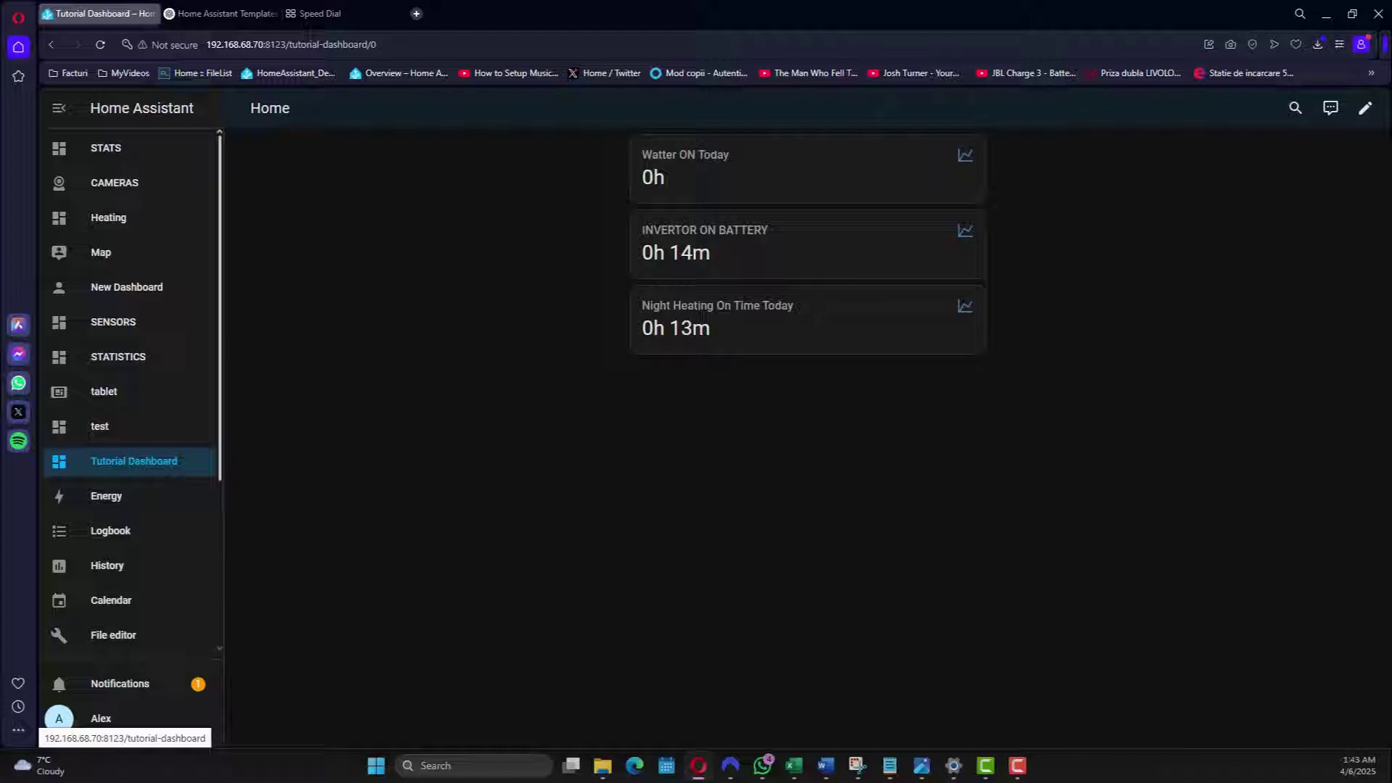
Step: Review the Heating System binary sensor and Heating In Progress template blocks in configuration.yaml
click(113, 634)
scroll(821, 395, down, 5)
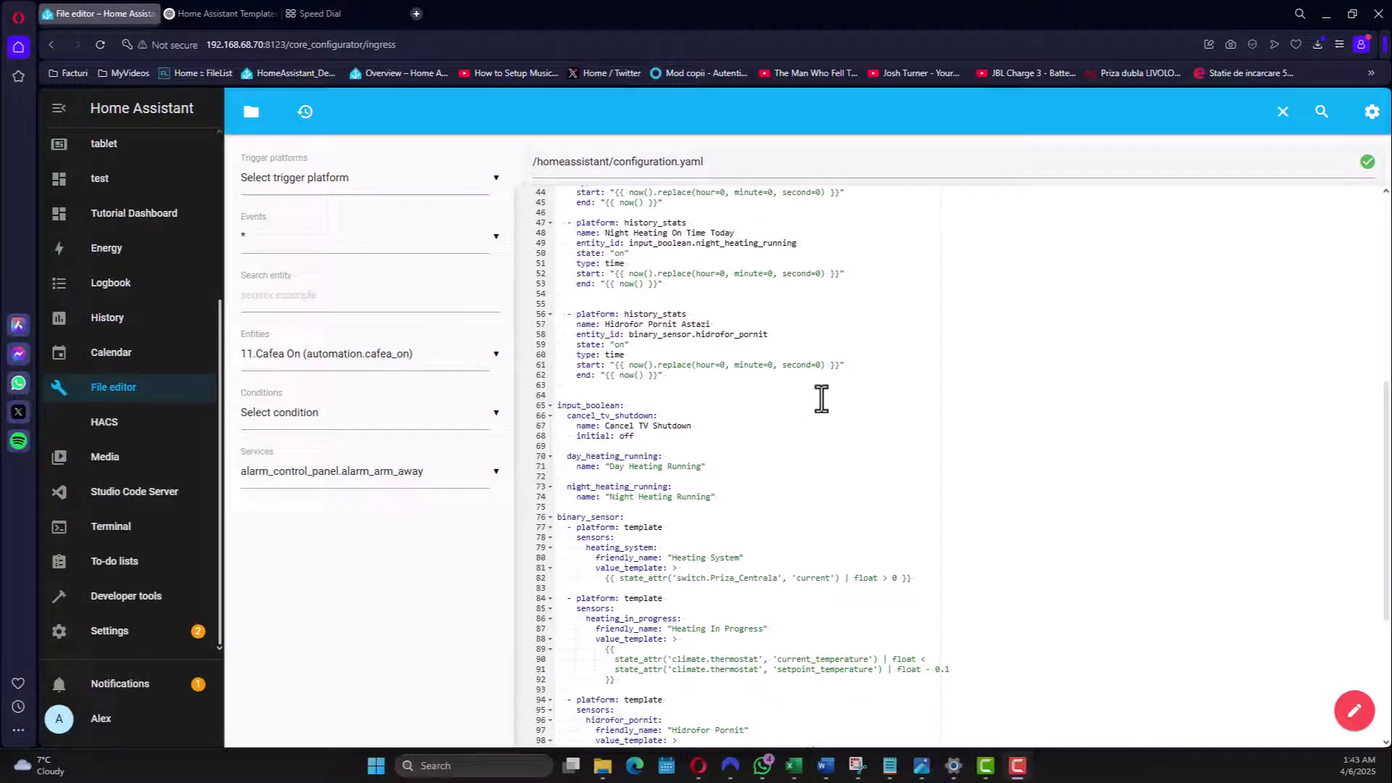
scroll(822, 398, down, 3)
drag(556, 383, 855, 457)
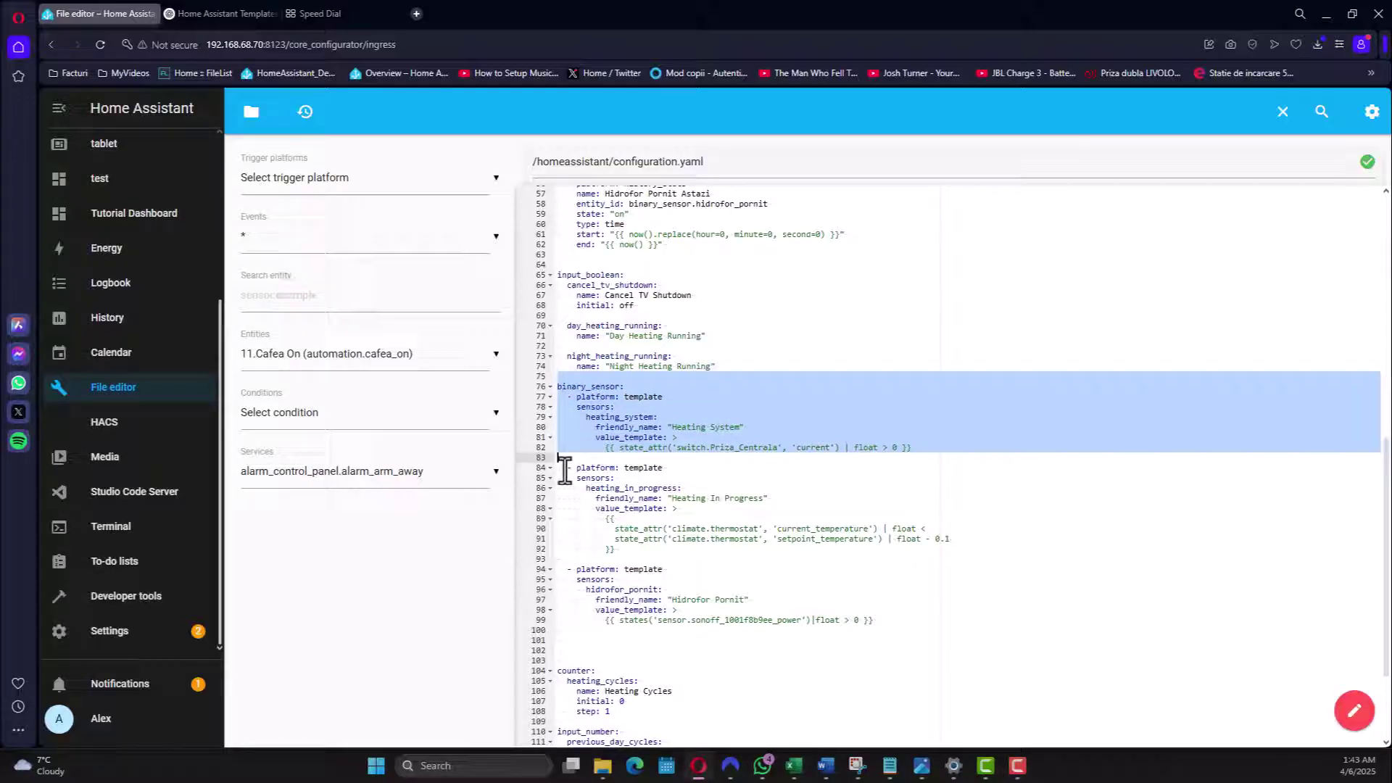
drag(564, 468, 957, 553)
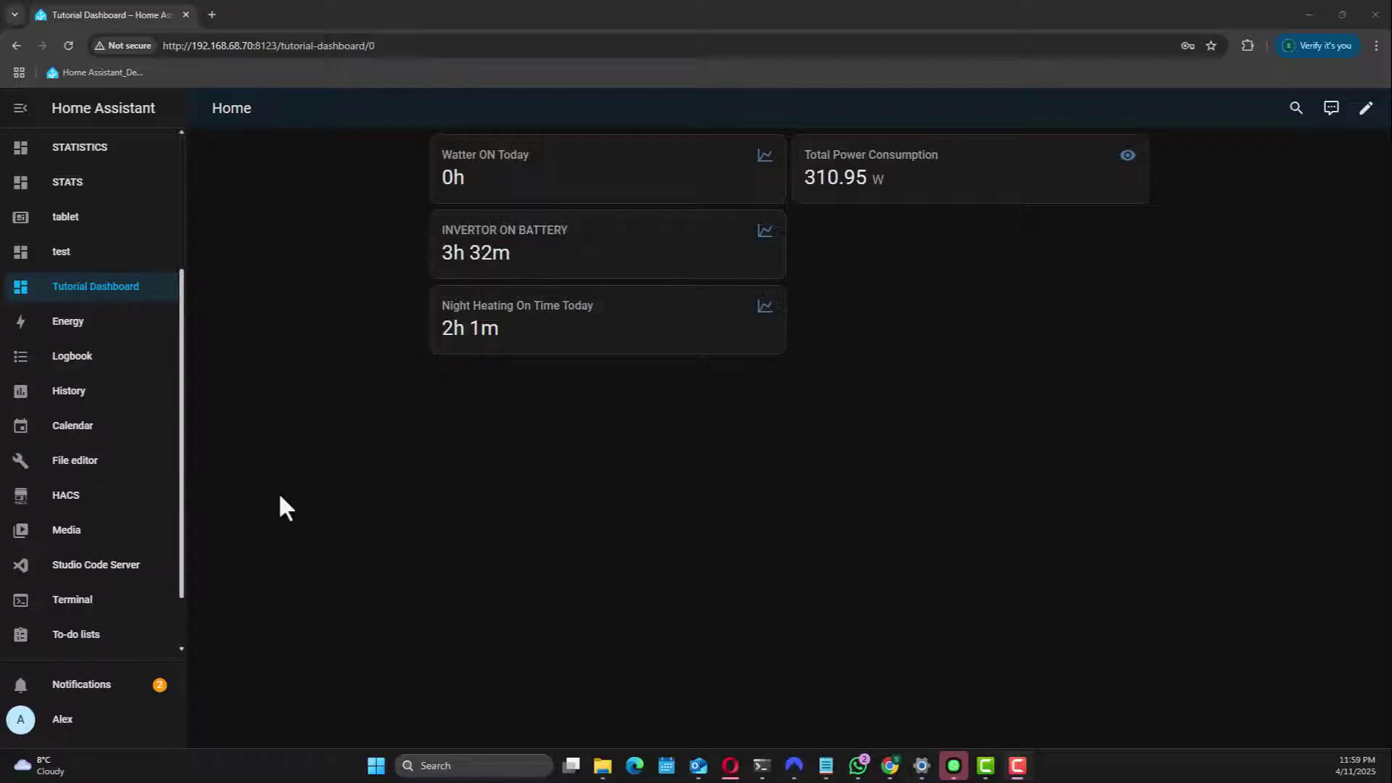
Step: Open configuration.yaml in the File editor through its folder file list
click(90, 476)
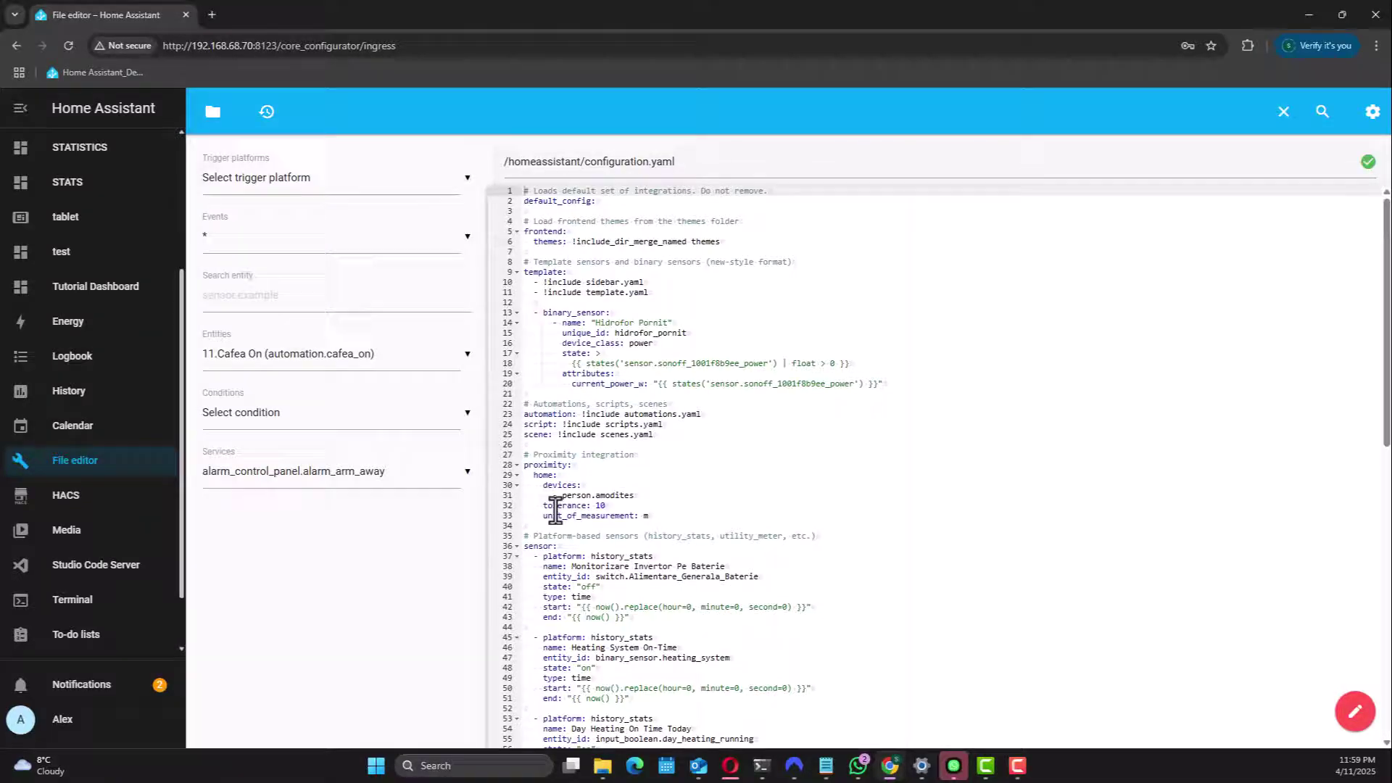
scroll(581, 520, down, 4)
scroll(580, 520, down, 2)
scroll(581, 520, up, 6)
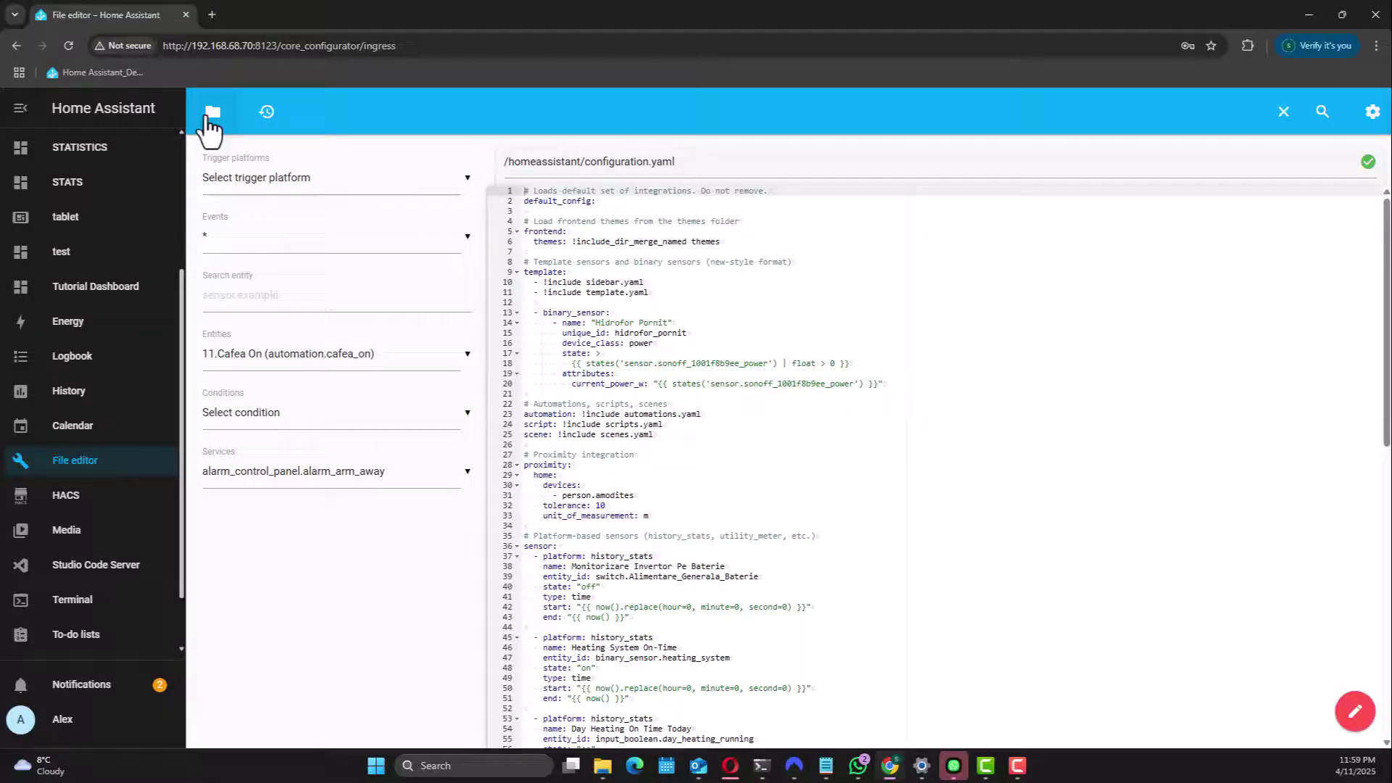
click(211, 115)
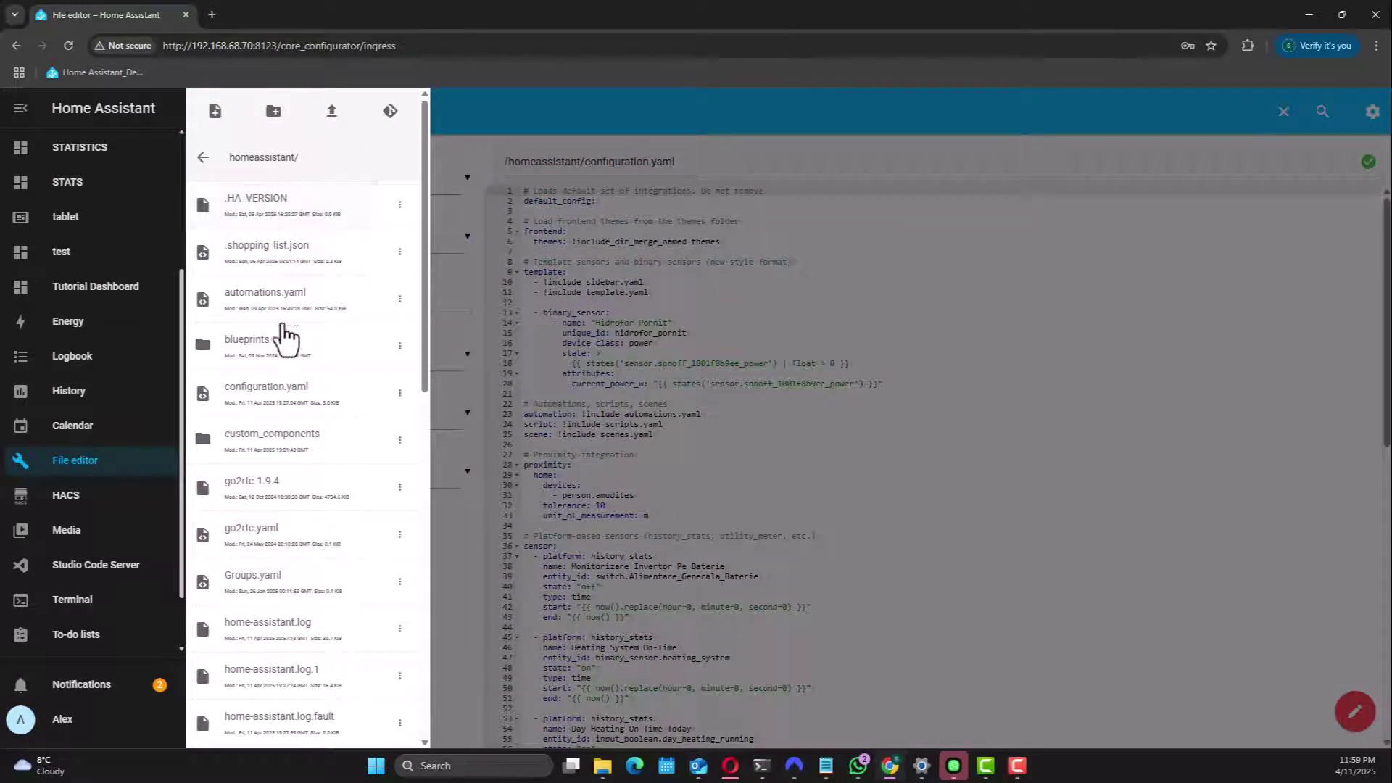
click(272, 398)
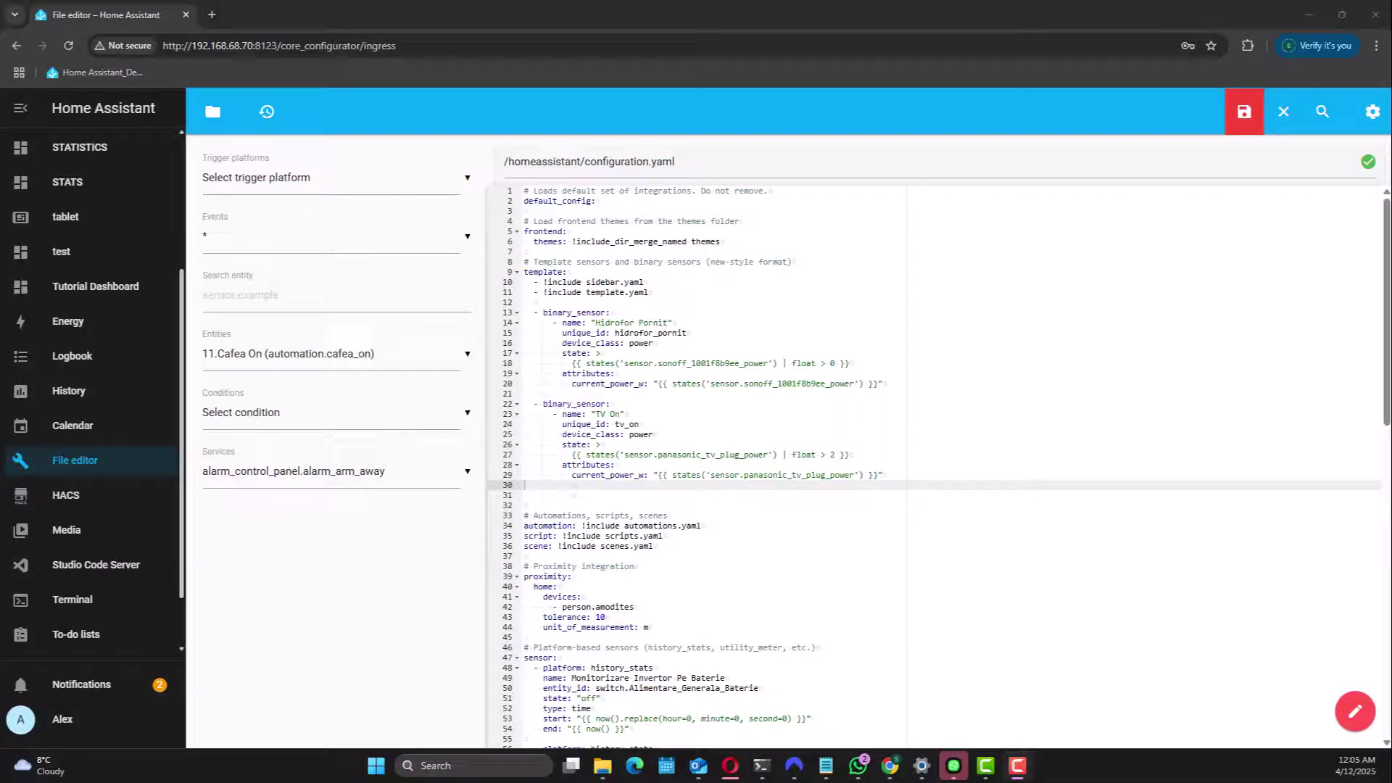
Step: Paste a second TV On binary_sensor block at line 30 and remove the extra leading space
click(538, 485)
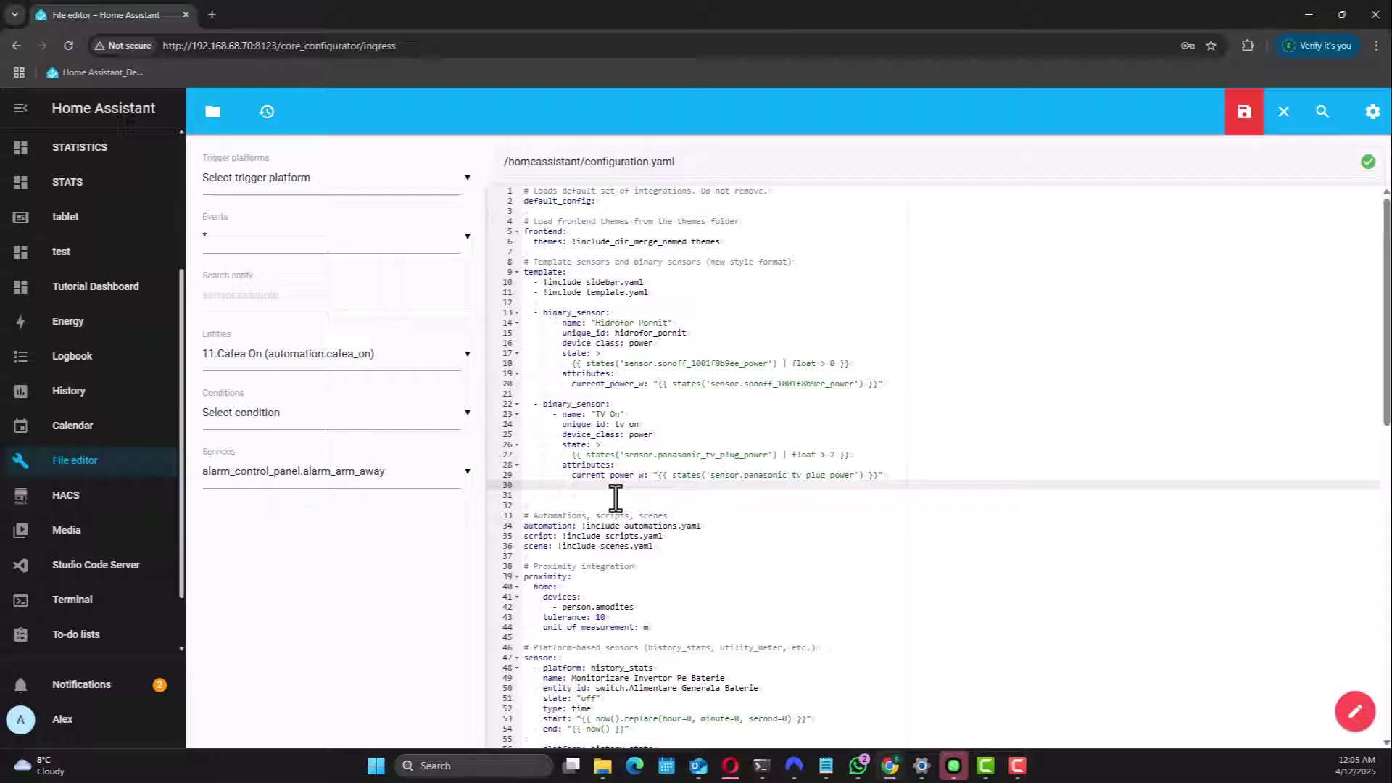
text(- binary_sensor:     - name: "TV On"       unique_id: tv_on       device_class: power       state: >         {{ states('sensor.panasonic_tv_plug_power') | float > 2 }}       attributes:         current_power_w: "{{ states('sensor.panasonic_tv_plug_power') }}")
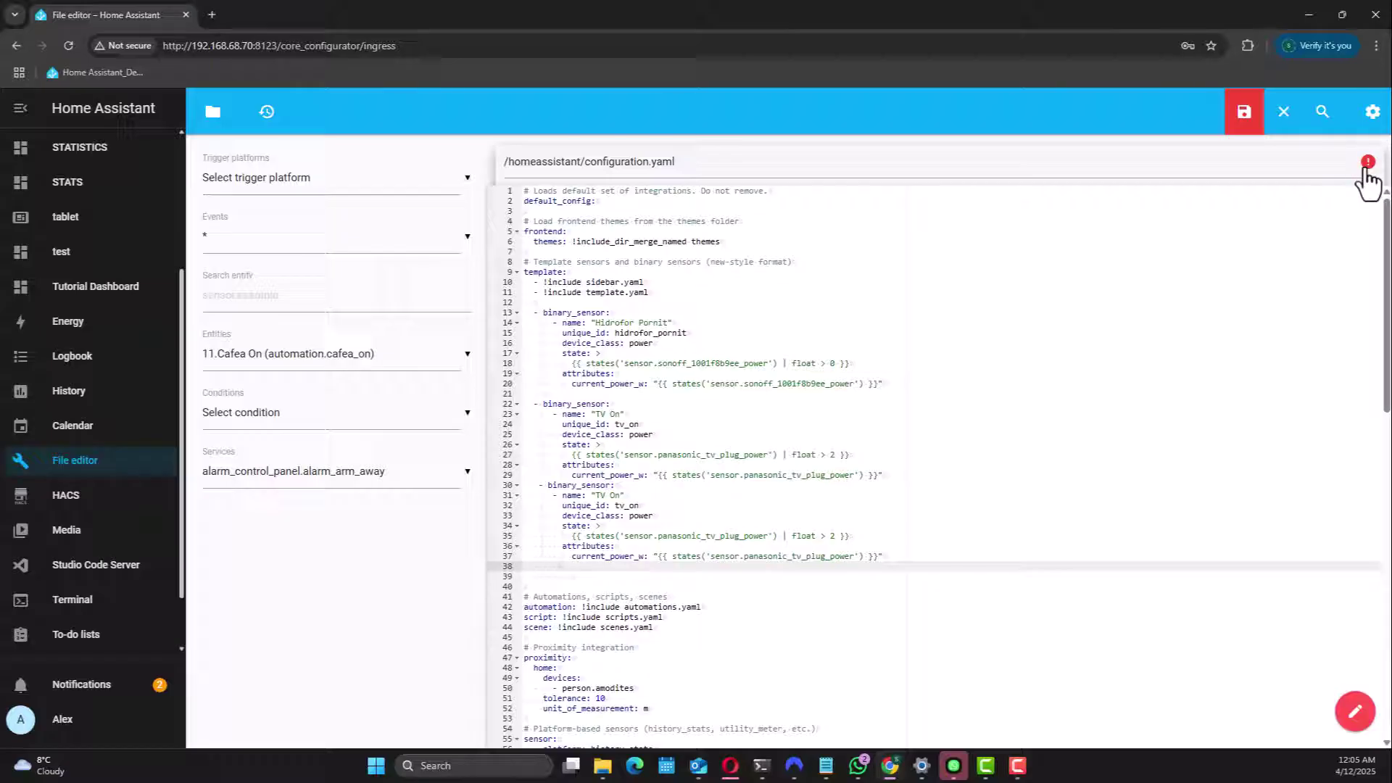
click(536, 485)
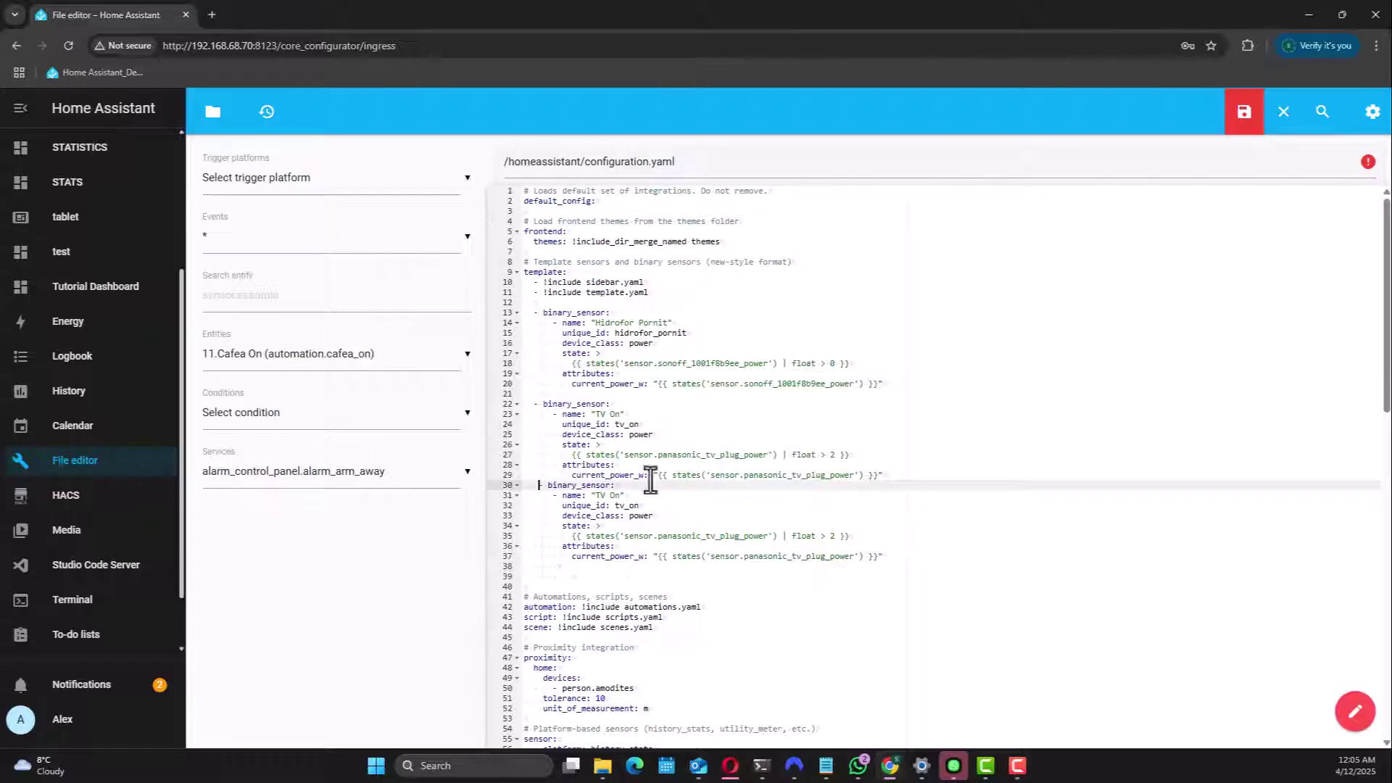
key(Delete)
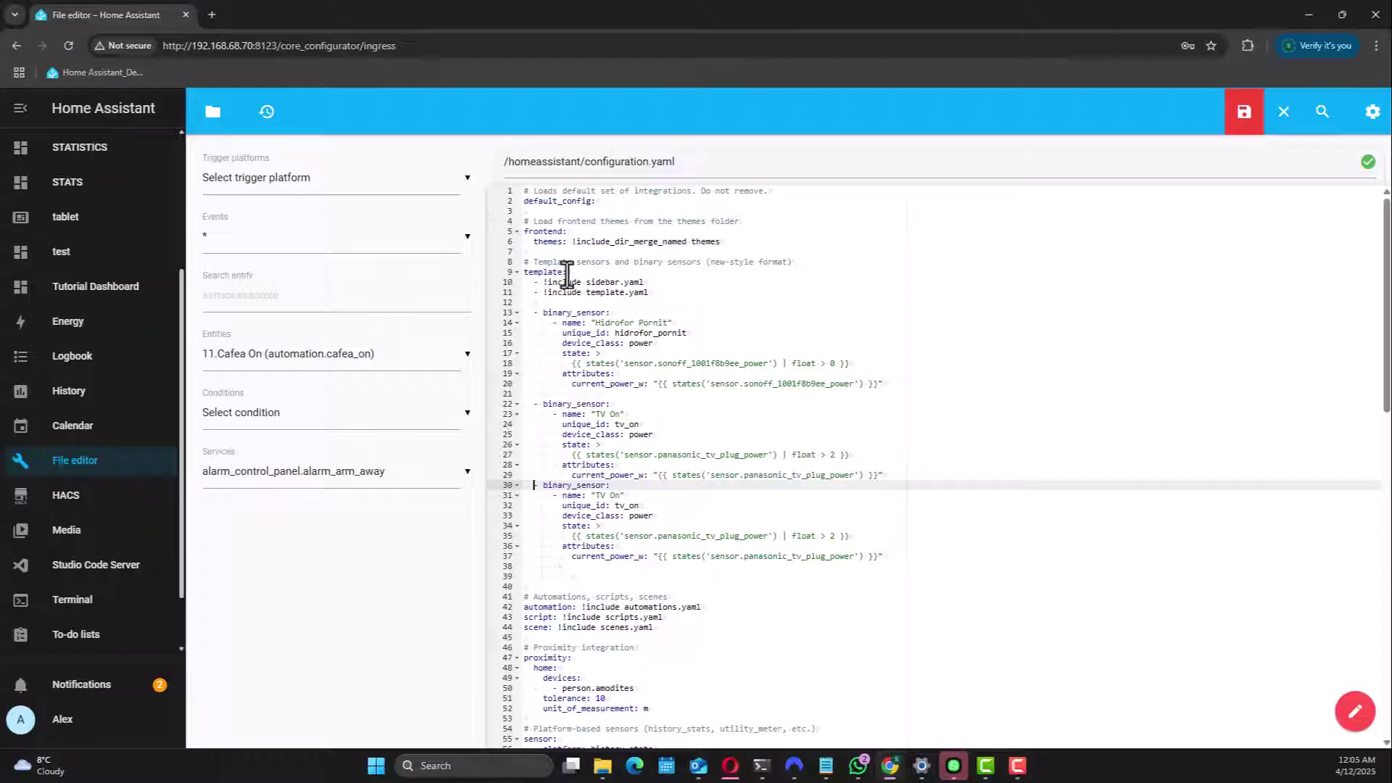
Step: Point out the template section and the sensor.panasonic_tv_plug_power name, then save configuration.yaml
click(535, 271)
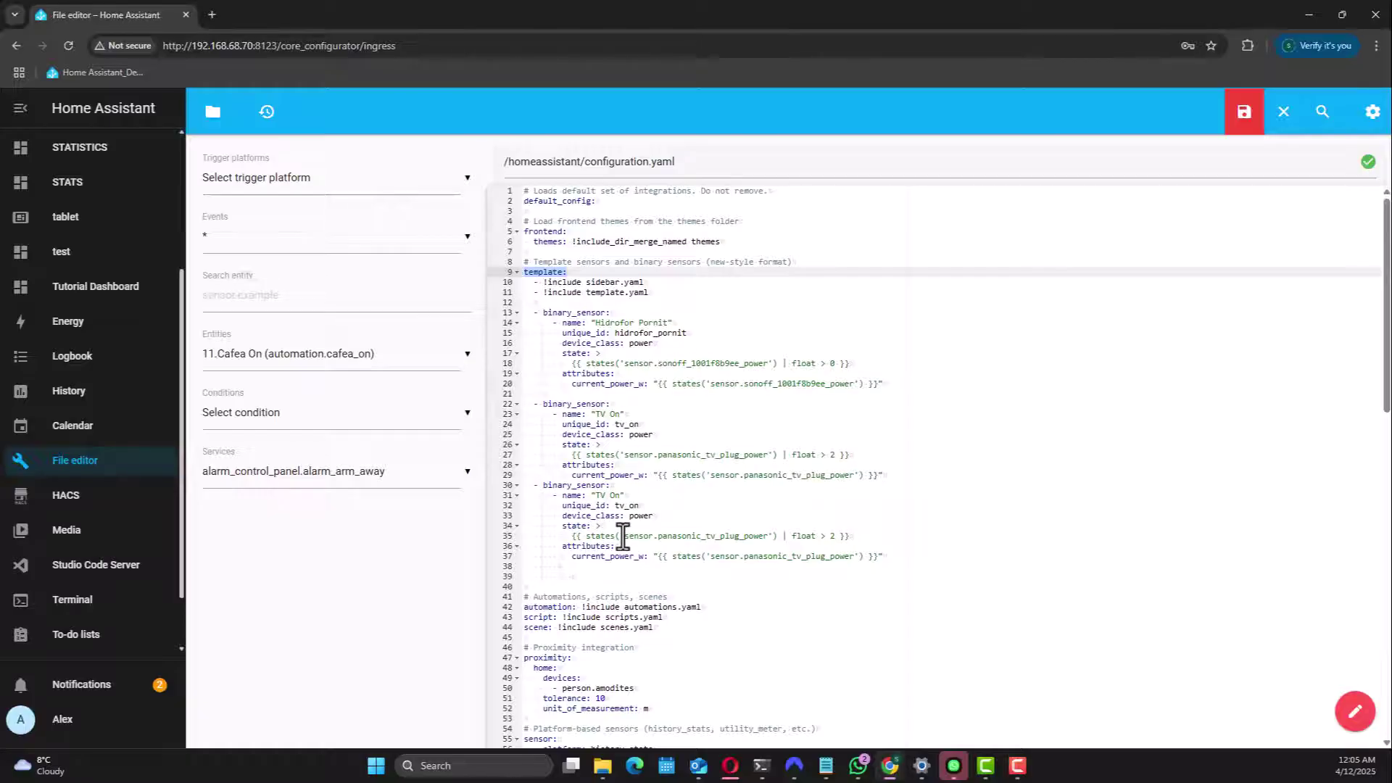
drag(624, 535, 764, 540)
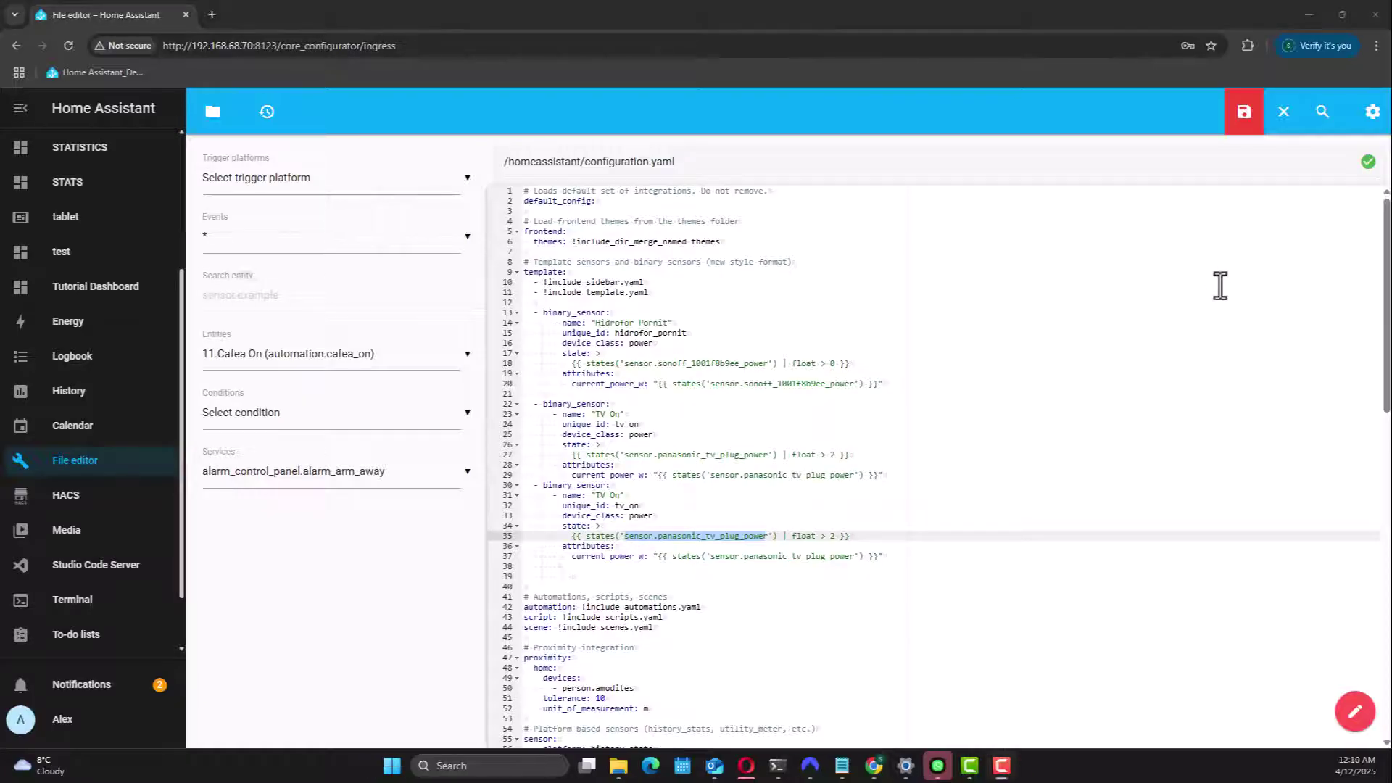
click(1235, 125)
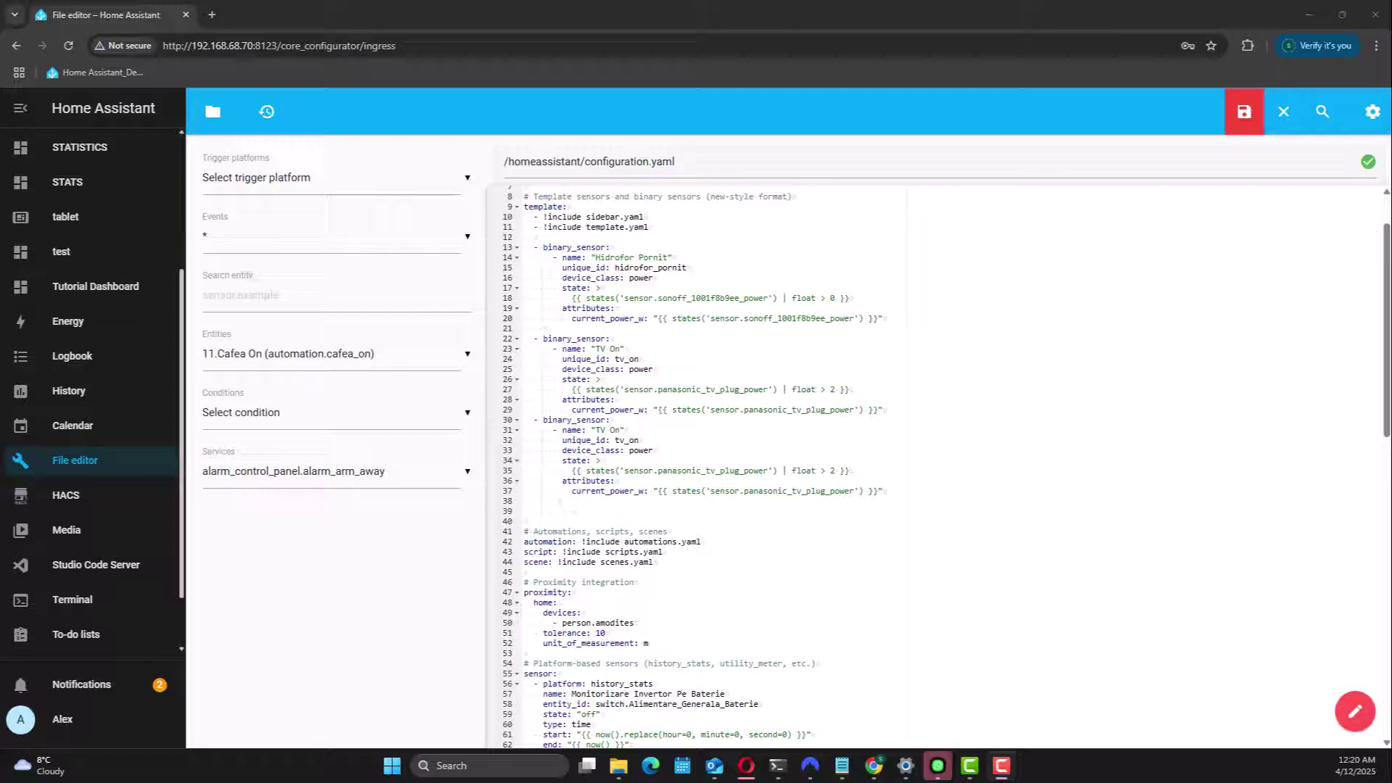
Step: Paste the TV On Time Today history_stats block after the last history_stats sensor
scroll(649, 432, down, 6)
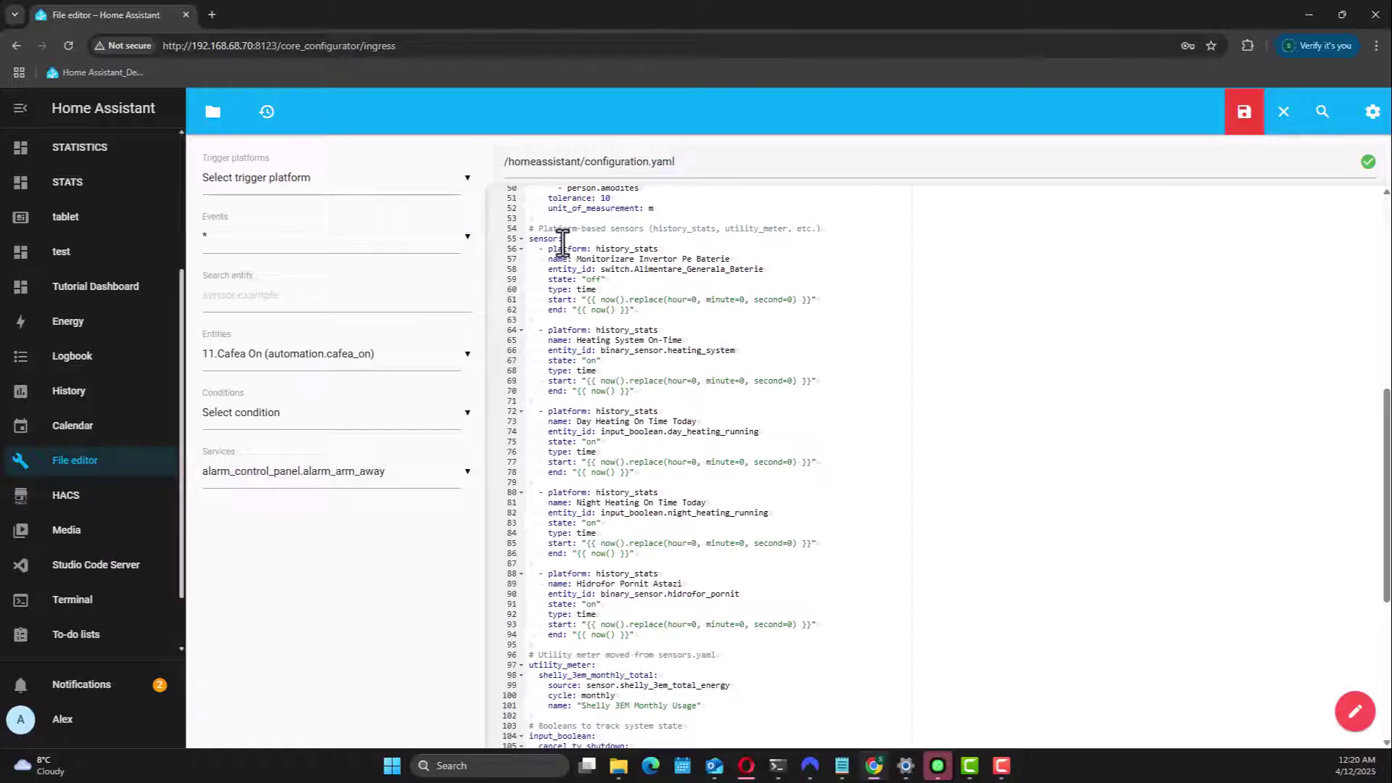
scroll(564, 239, down, 2)
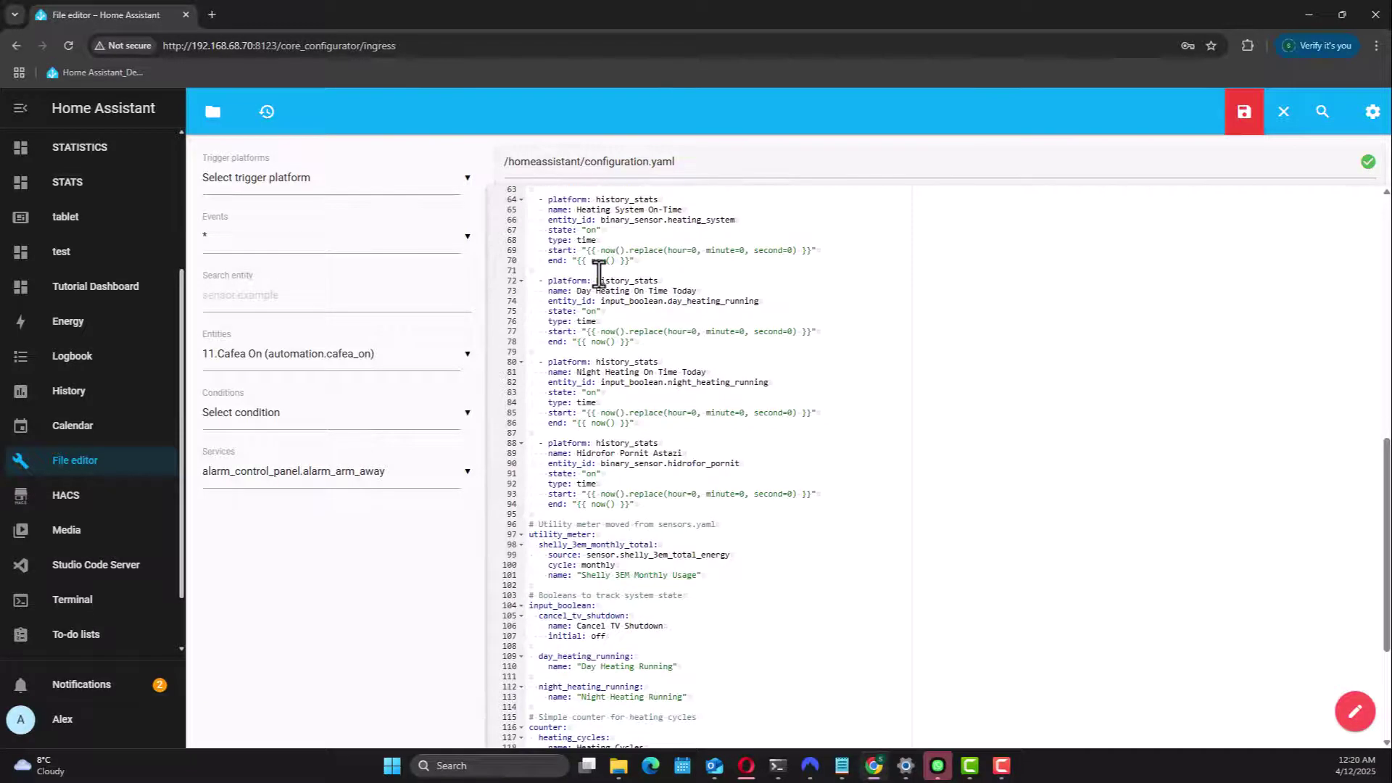
scroll(562, 237, up, 2)
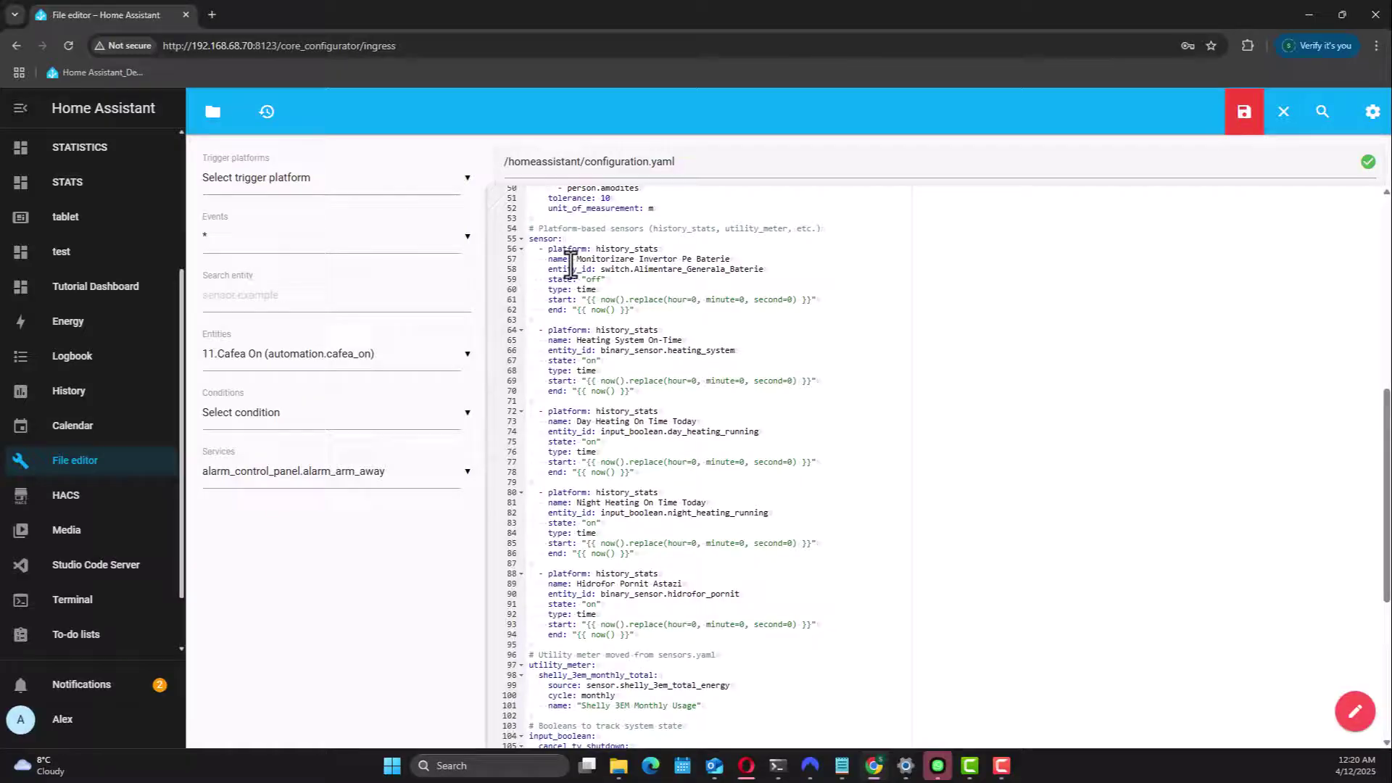
scroll(553, 277, down, 1)
scroll(554, 276, down, 3)
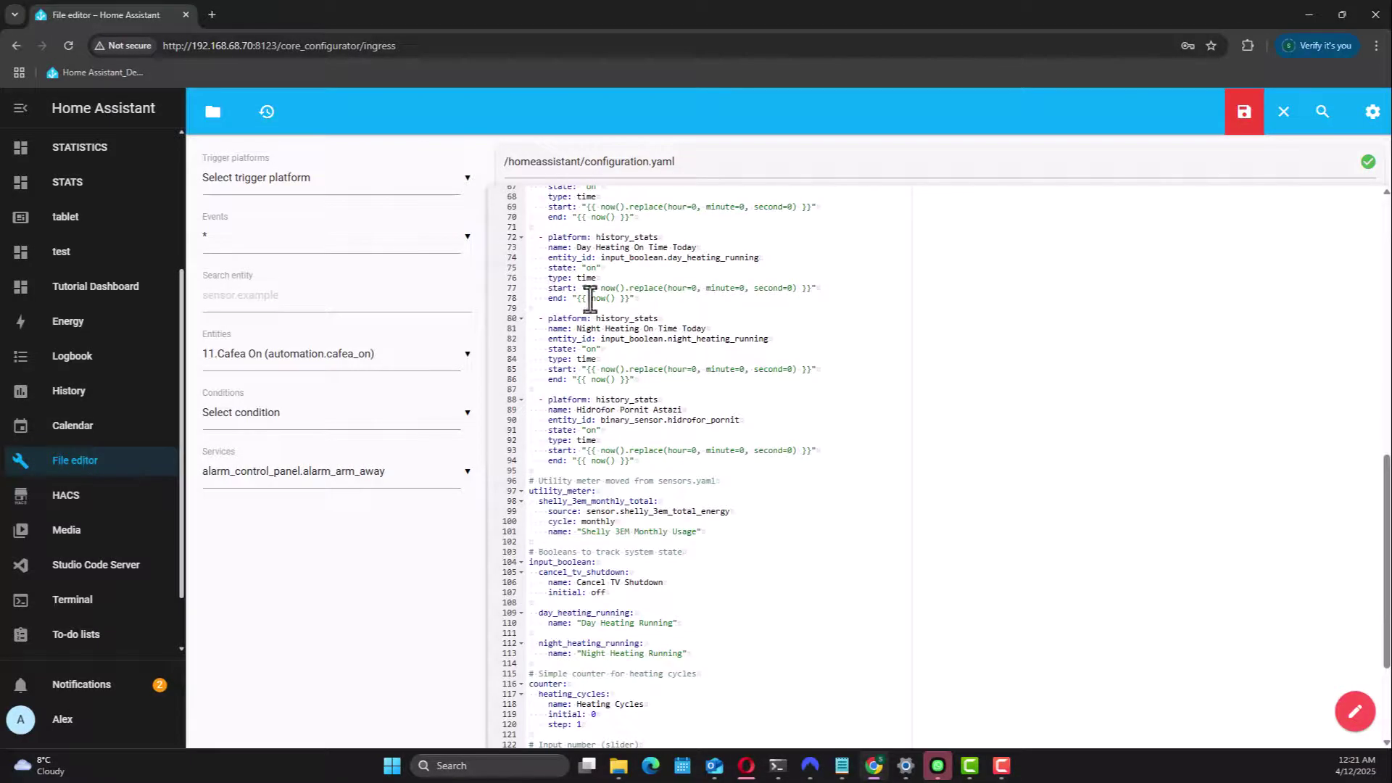
click(577, 471)
key(Return)
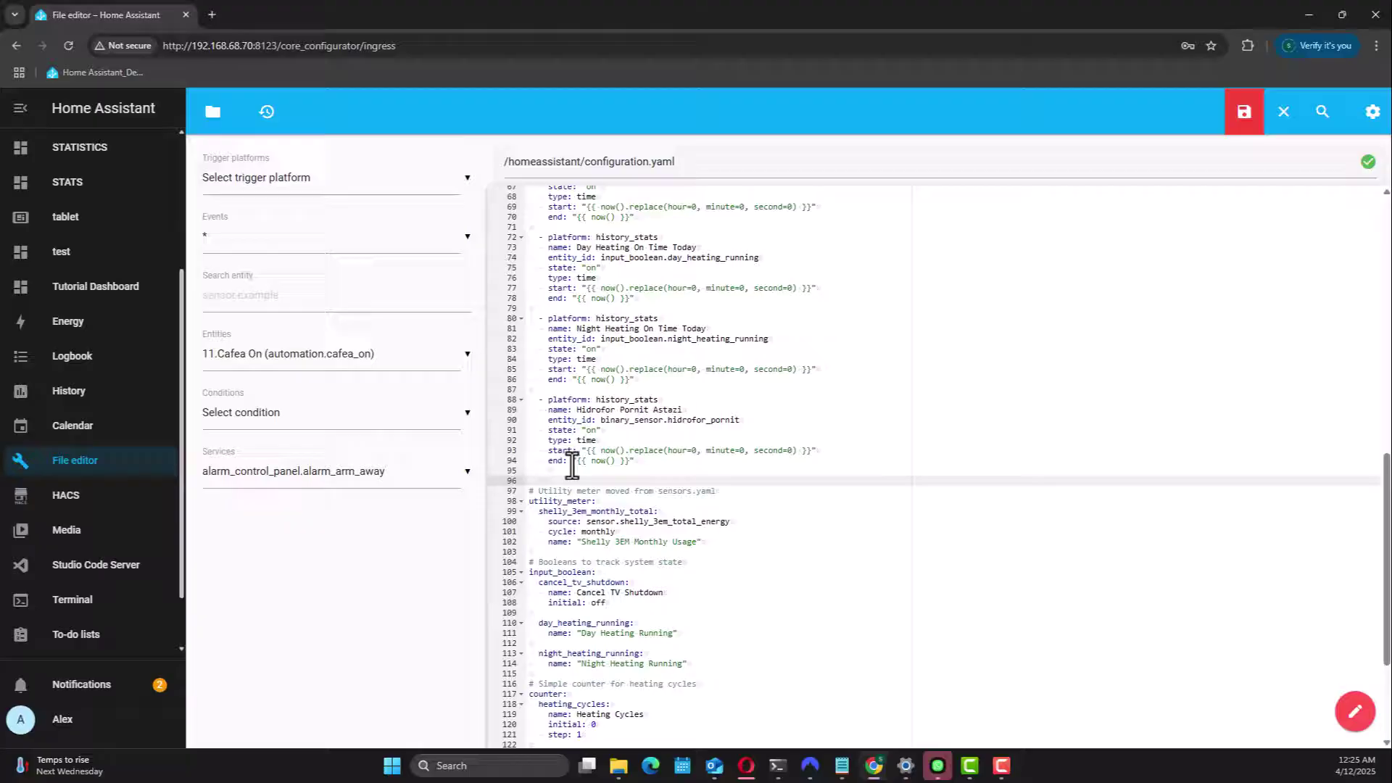
text(- platform: history_stats     name: "TV On Time Today"     entity_id: binary_sensor.tv_on     state: "on"     type: time     start: "{{ now().replace(hour=0, minute=0, second=0) }}"     end: "{{ now() }}")
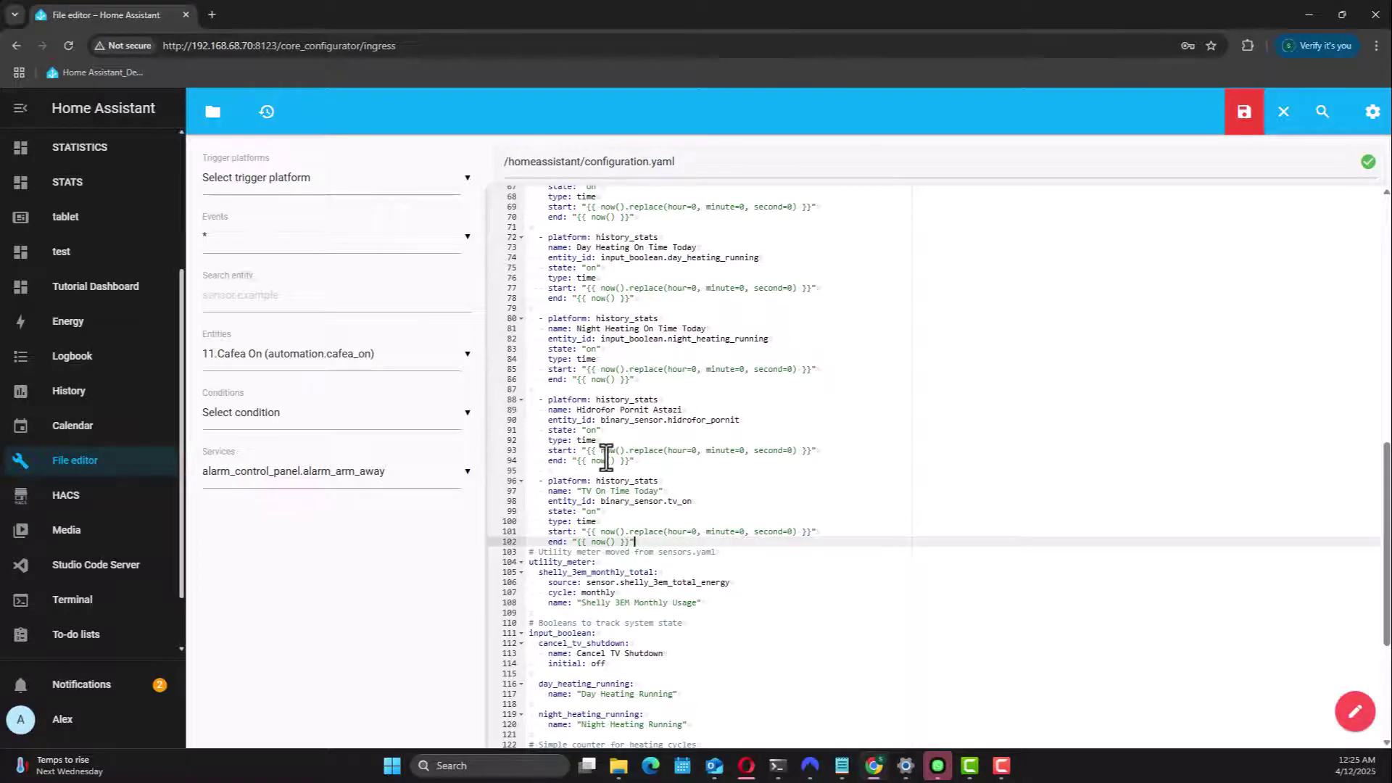
key(Return)
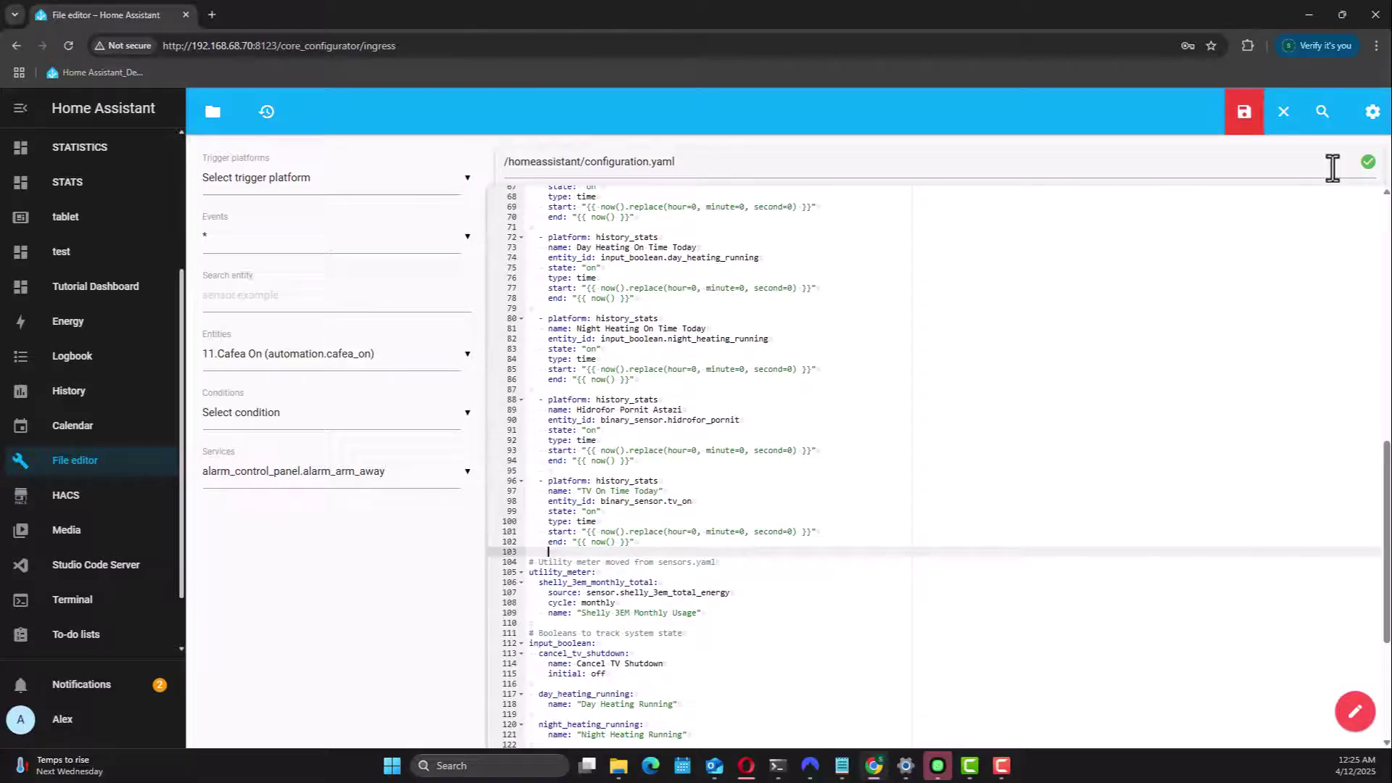
Step: Save configuration.yaml and restart Home Assistant from Settings > System
click(1257, 130)
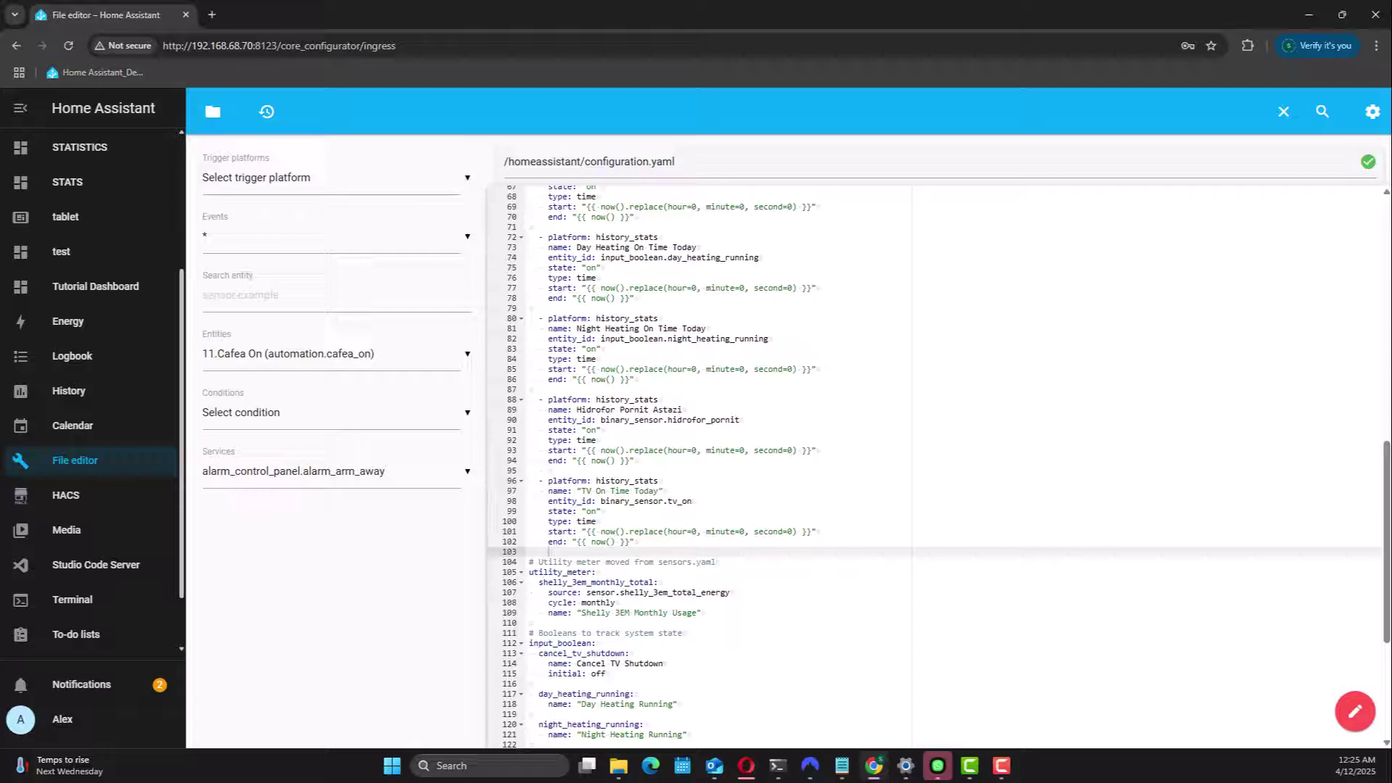
scroll(72, 573, down, 1)
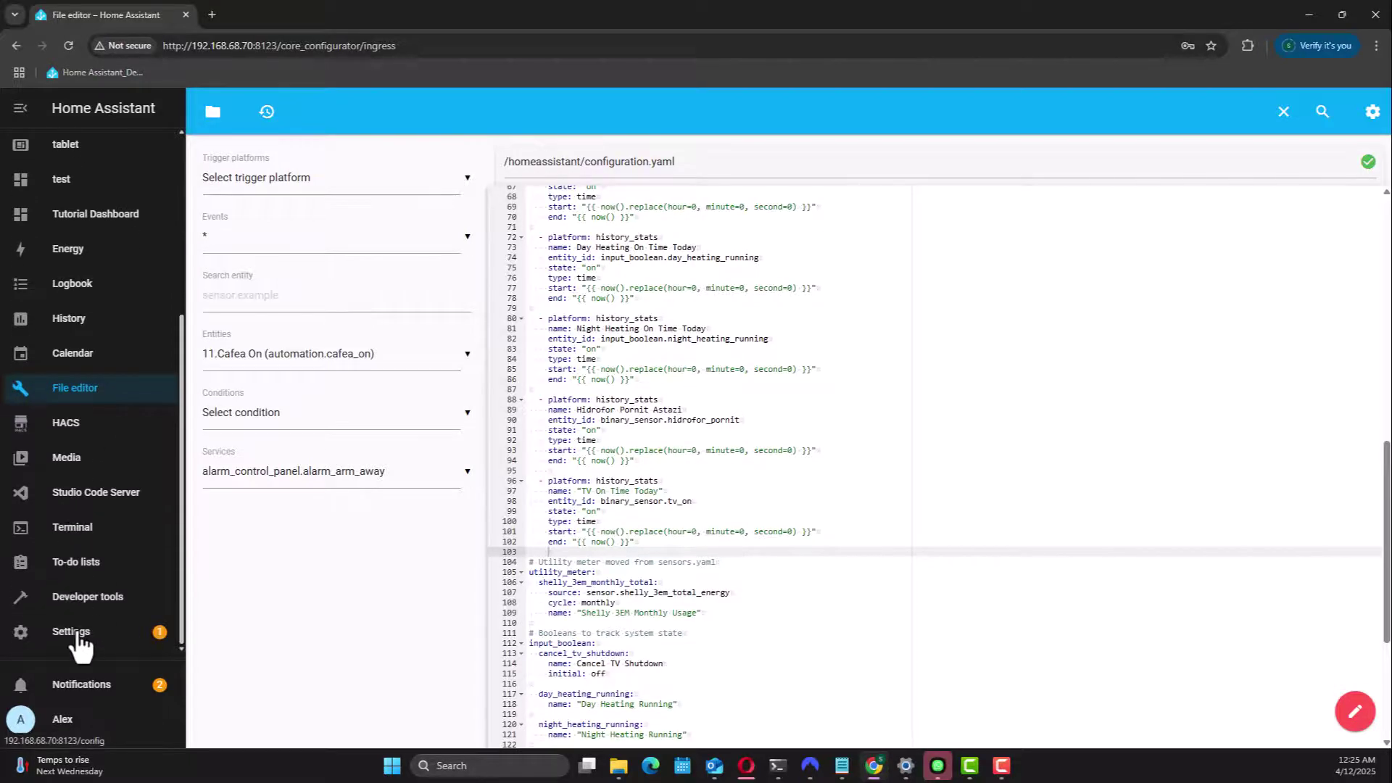
click(73, 632)
click(673, 618)
click(1366, 107)
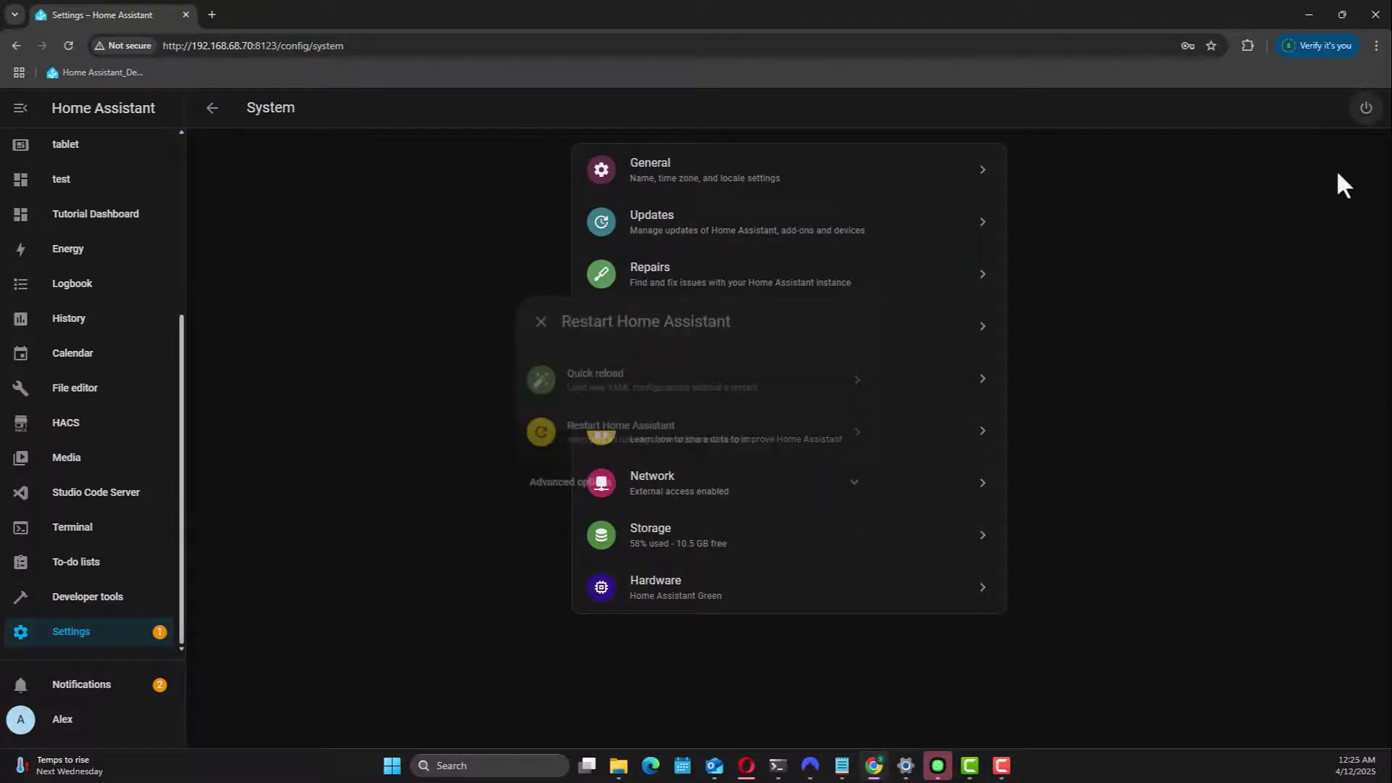
click(665, 453)
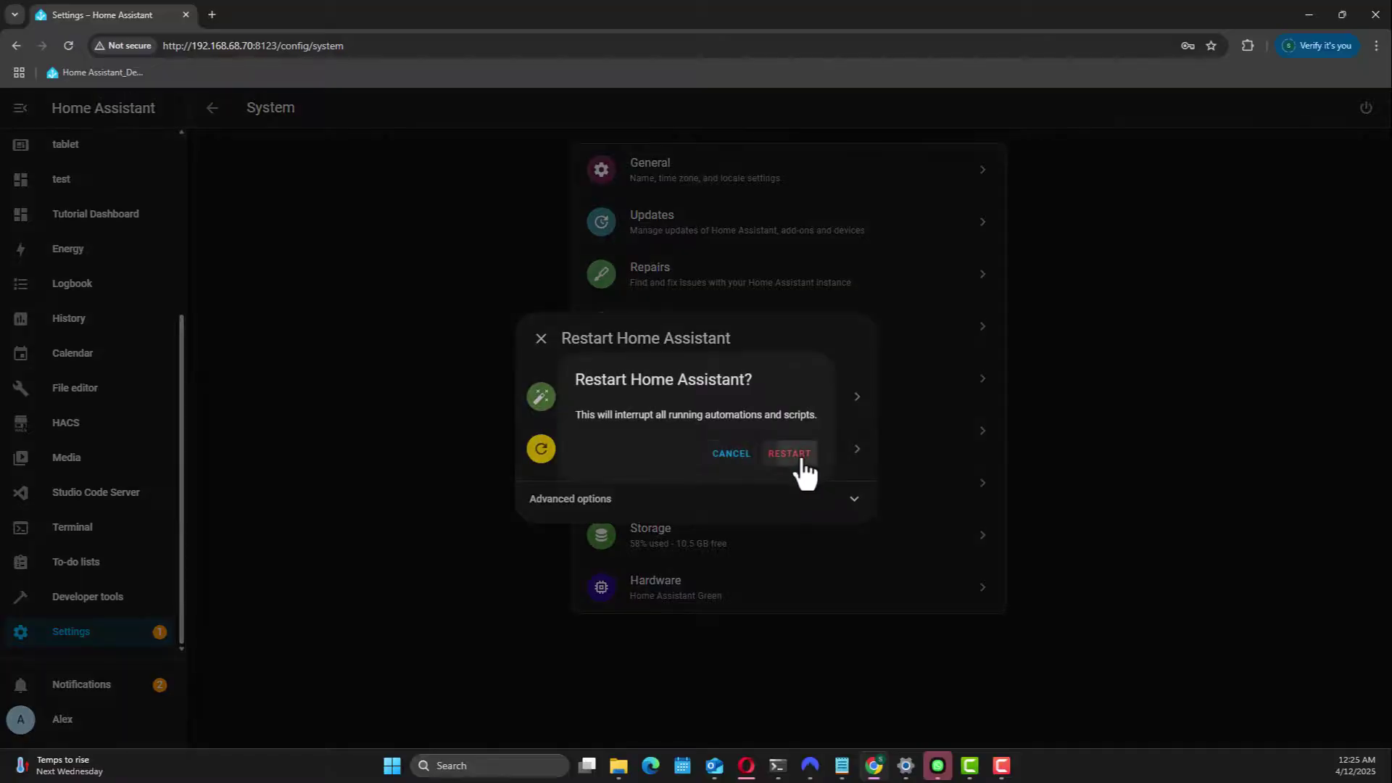
click(794, 458)
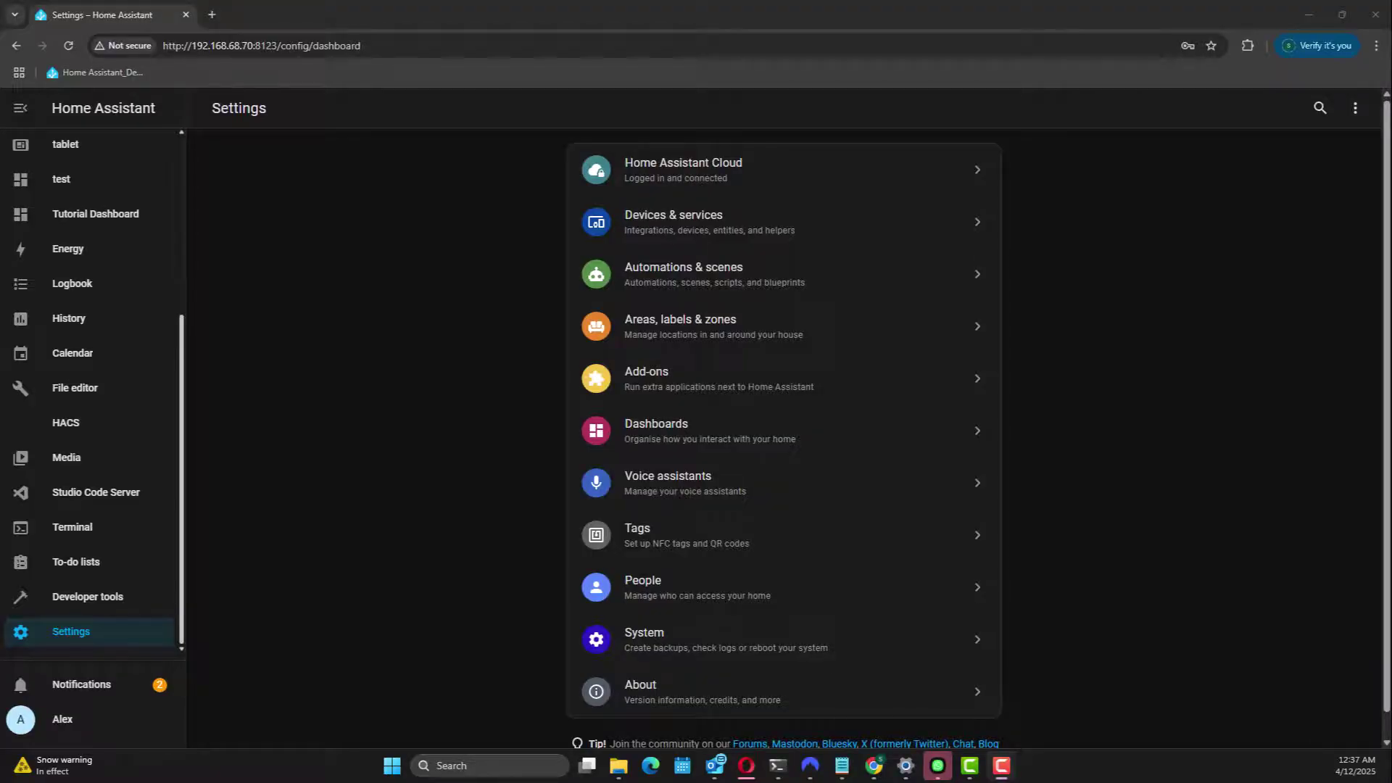
Step: Filter the Developer tools States list by 'tv on' to find the new TV entities
click(72, 599)
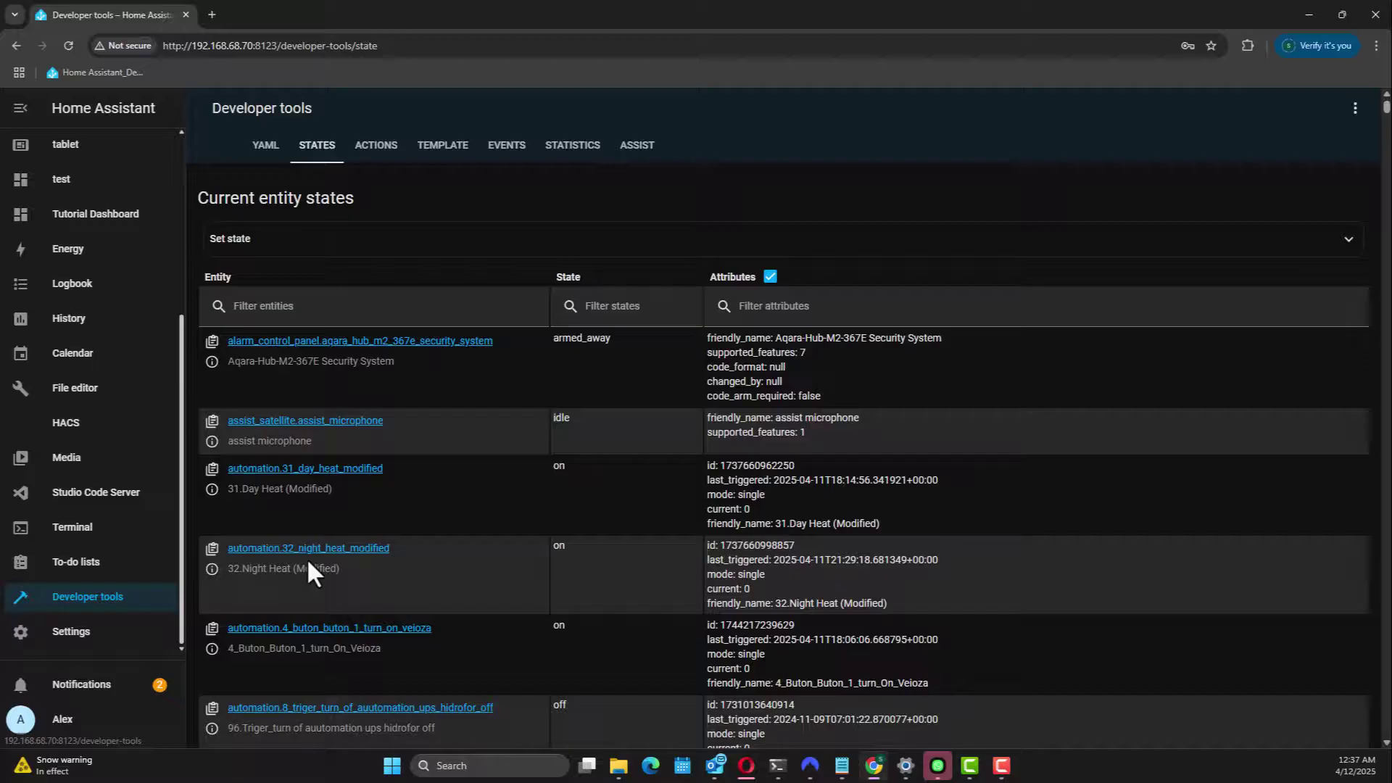
click(335, 309)
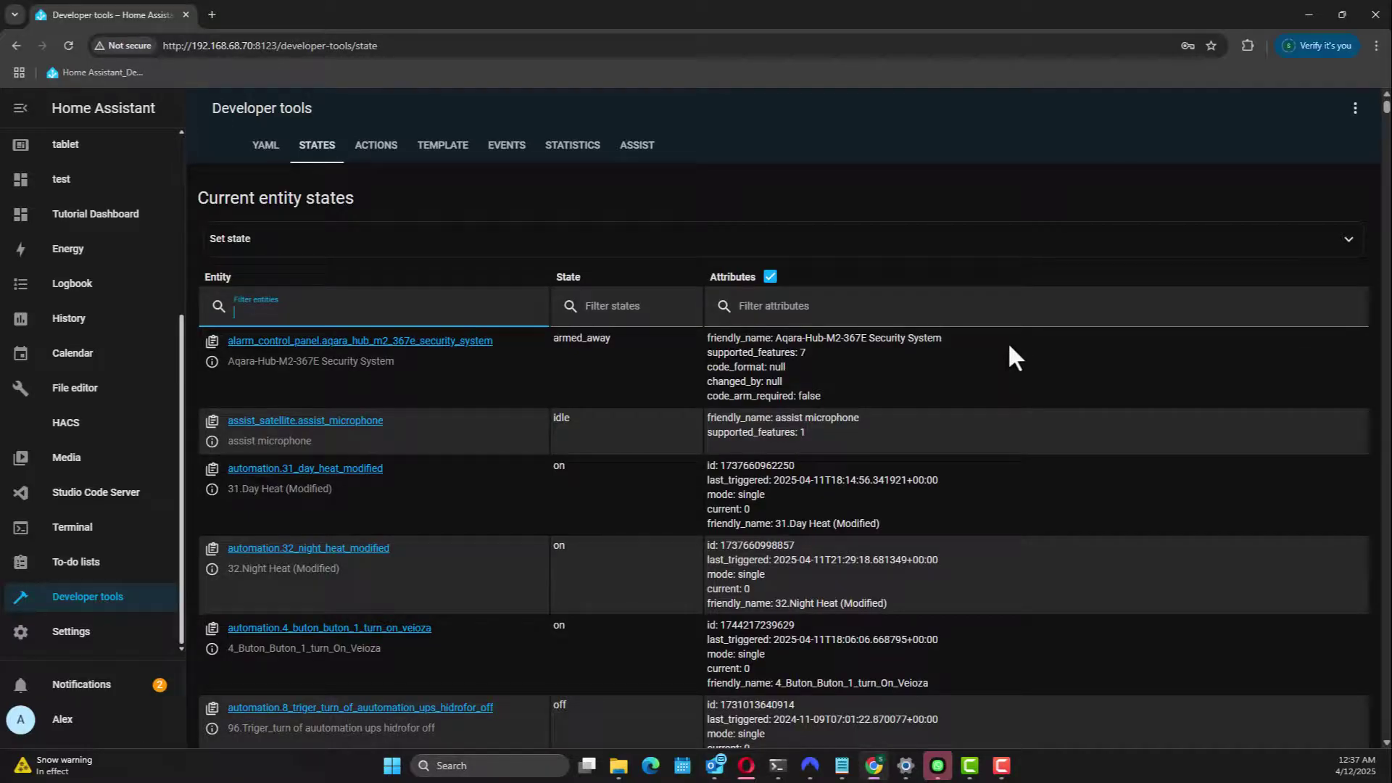
text(tv)
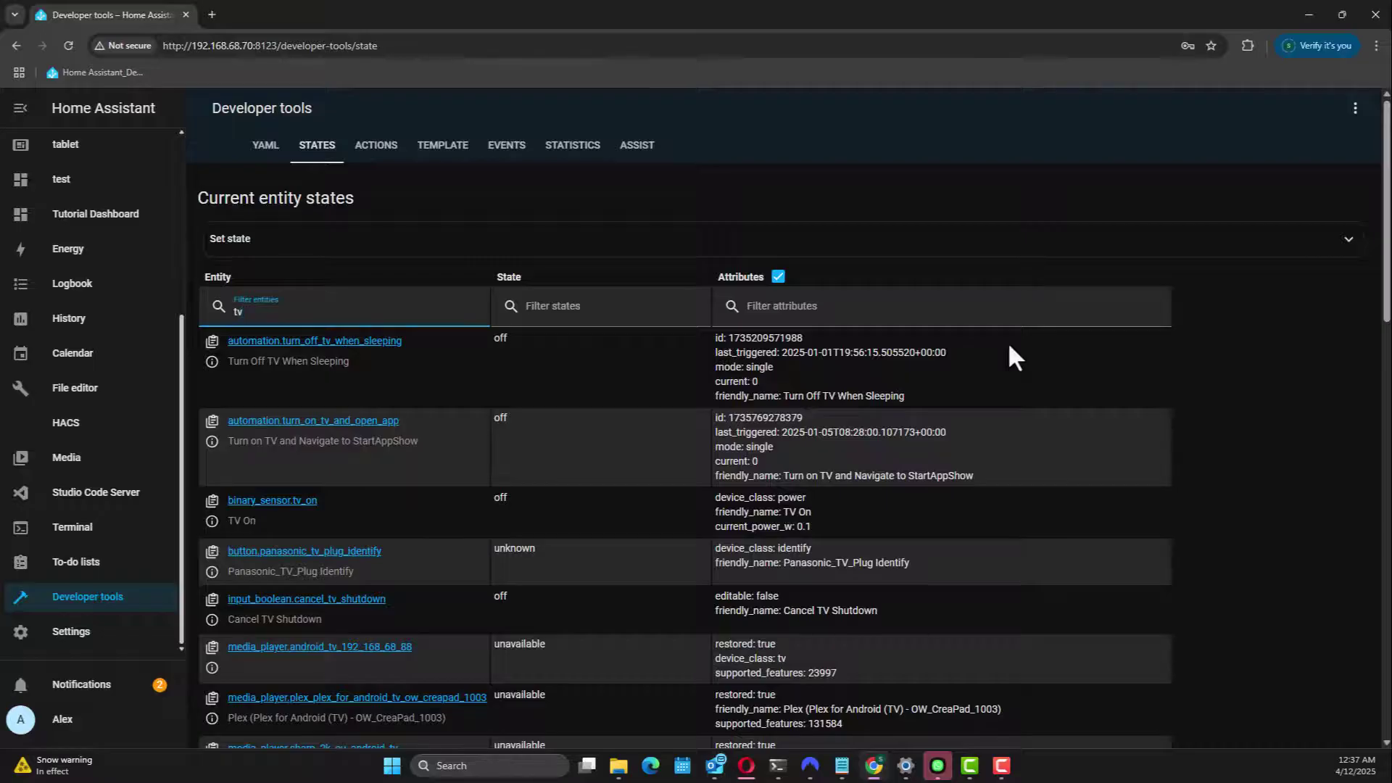
text( on)
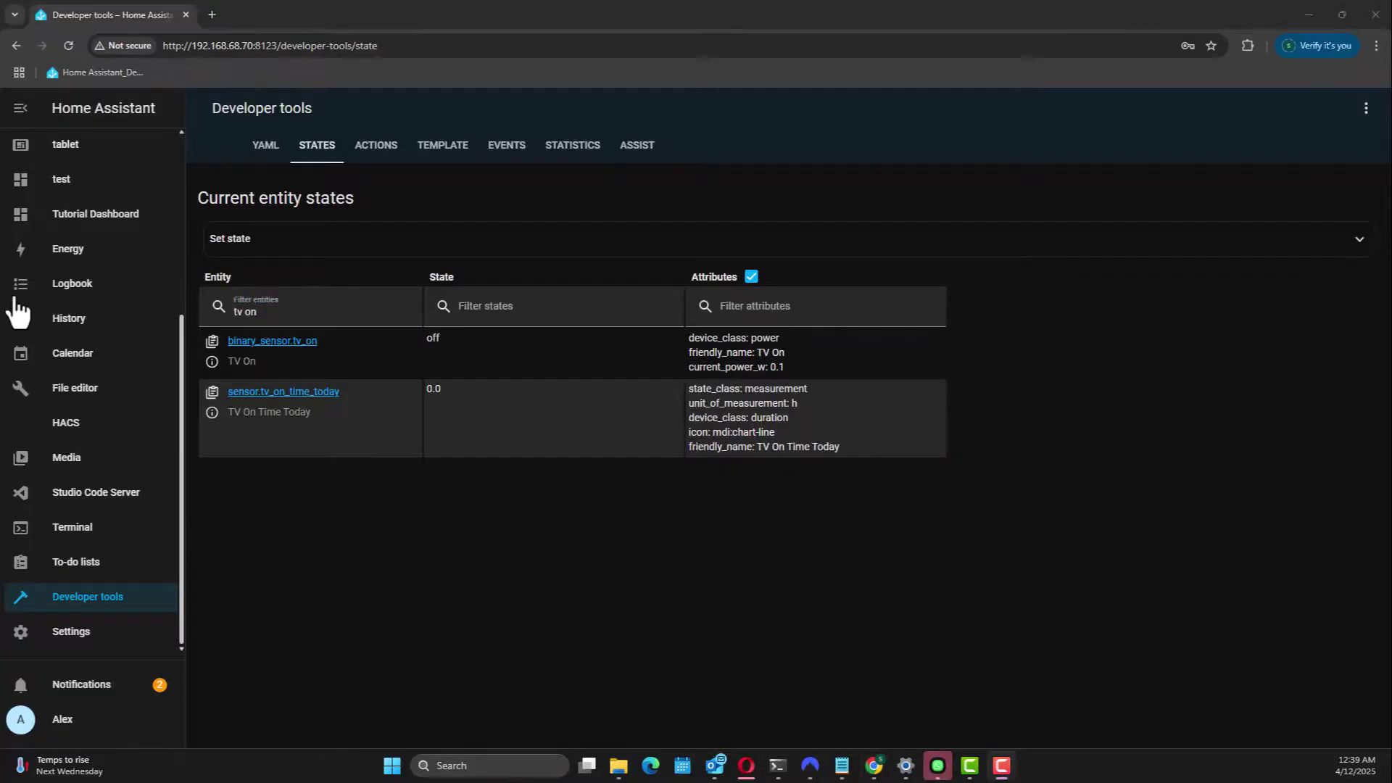
scroll(140, 290, up, 1)
scroll(142, 301, up, 2)
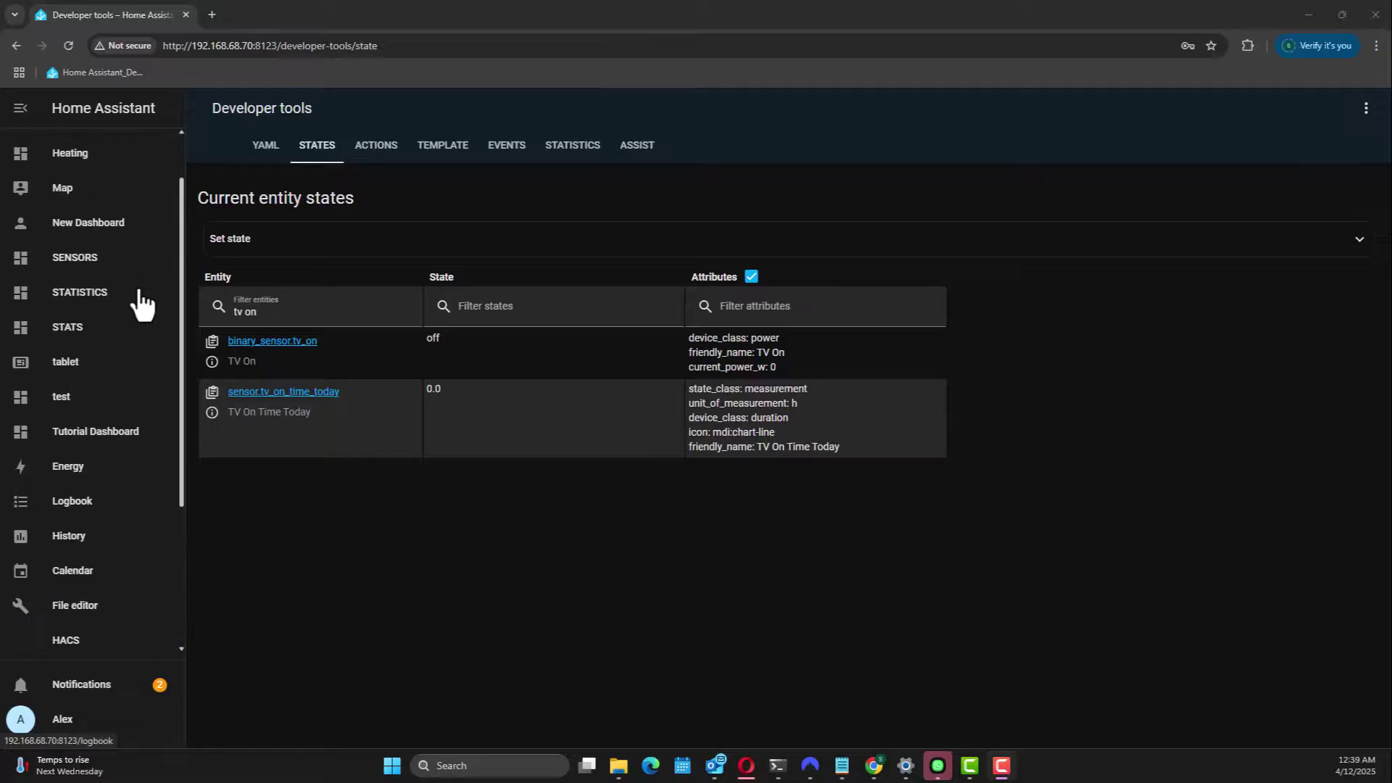
Step: Edit the Tutorial Dashboard and add a new Entity card to Home
click(108, 435)
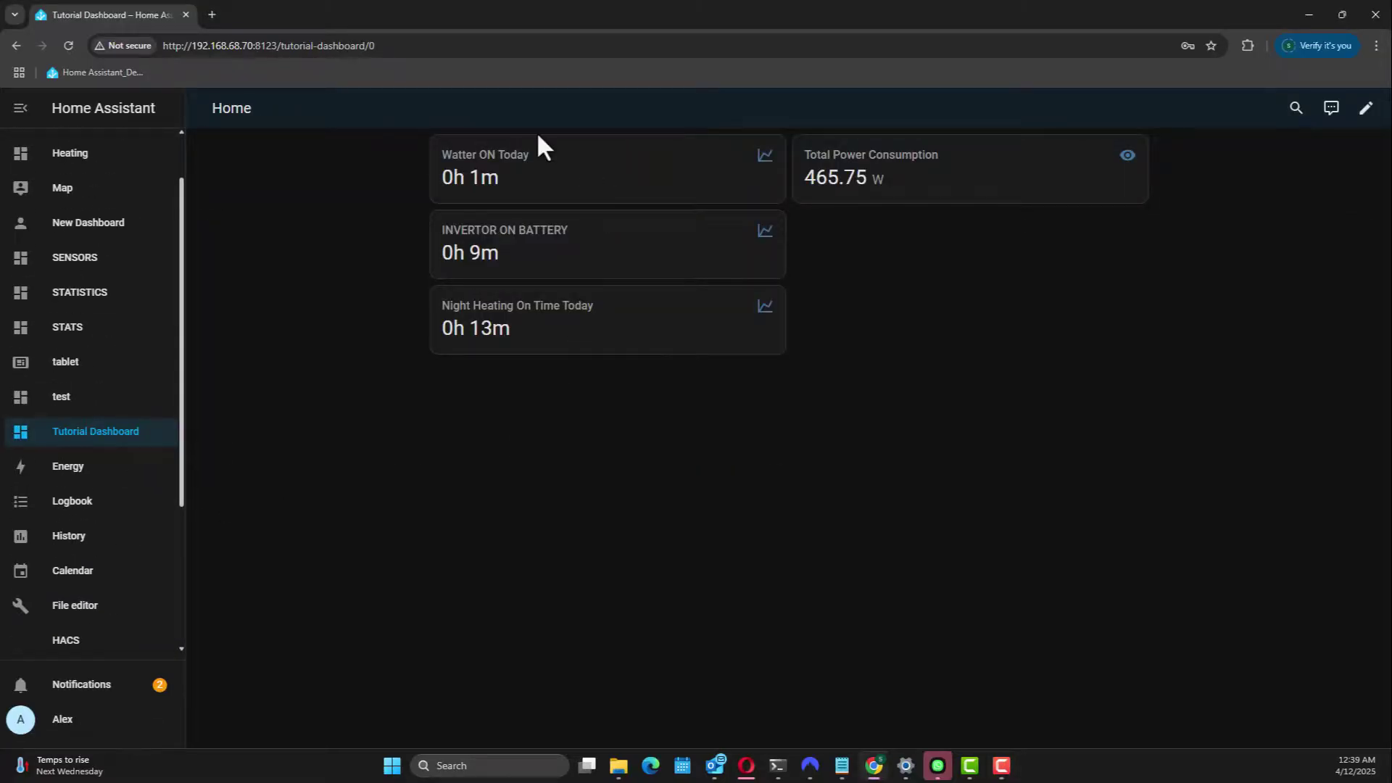
click(1366, 108)
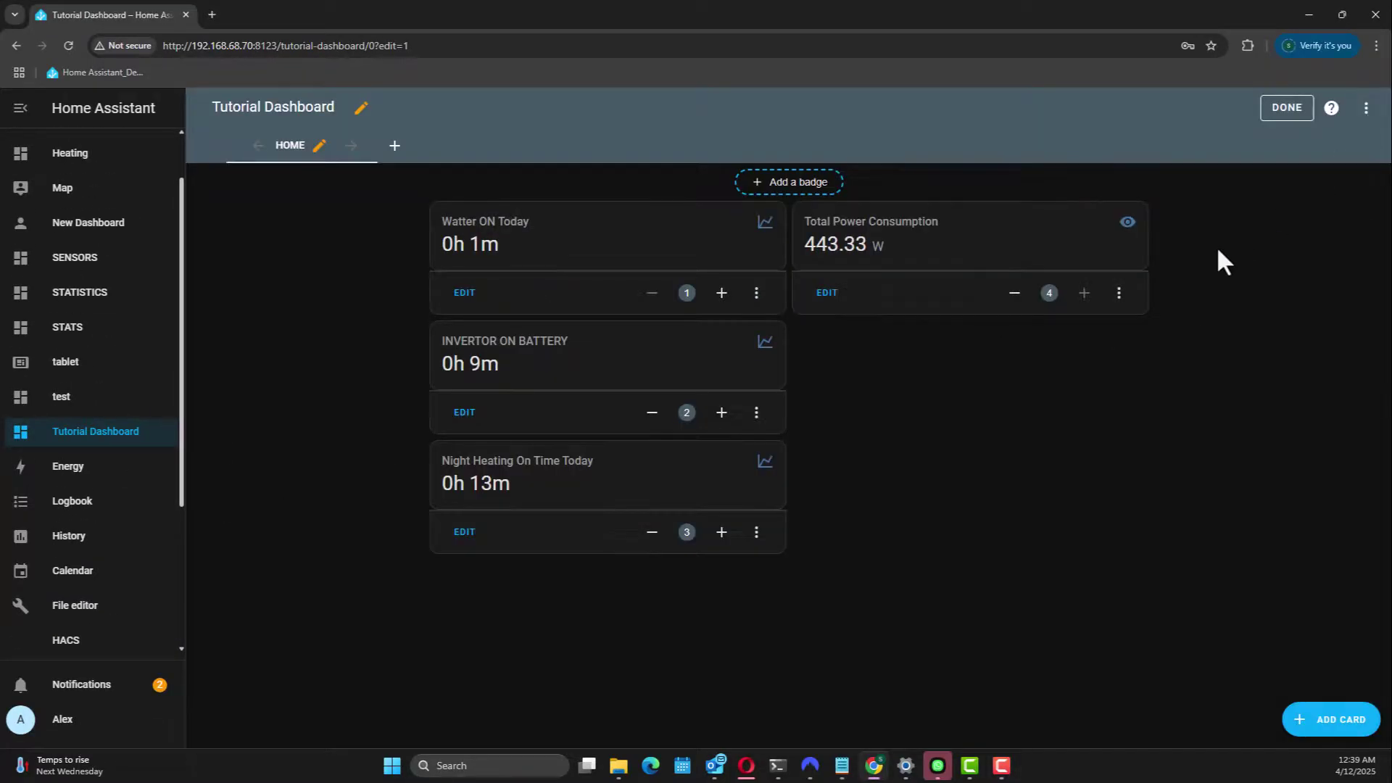
click(1314, 723)
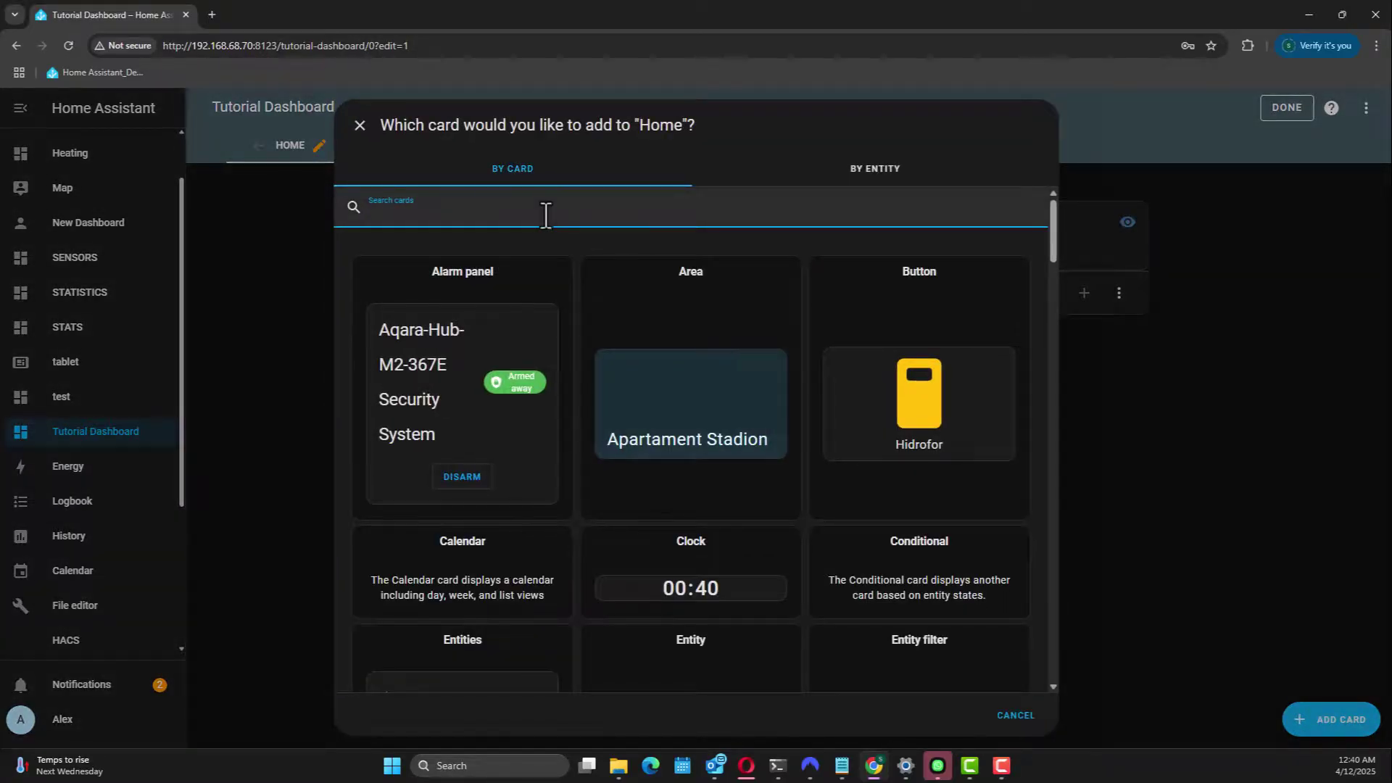
text(entity)
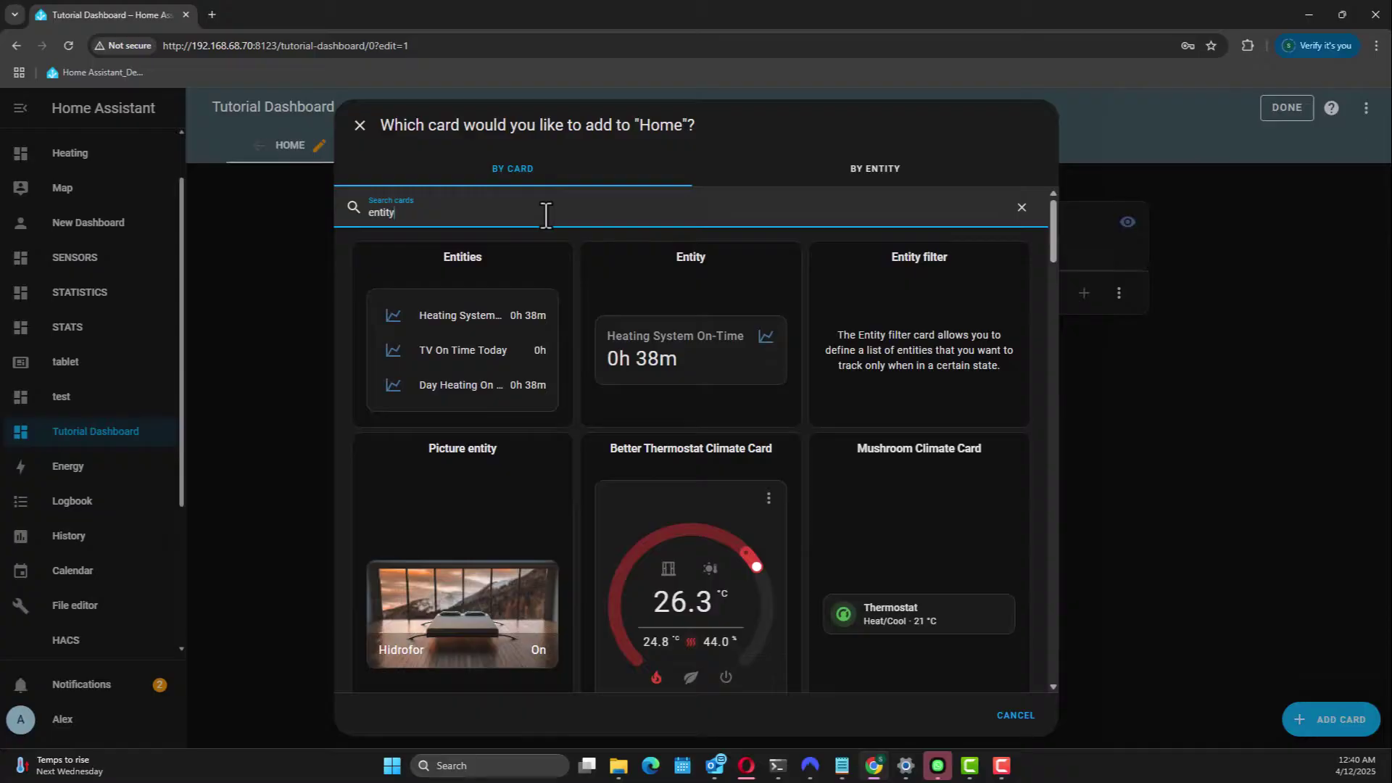
click(671, 280)
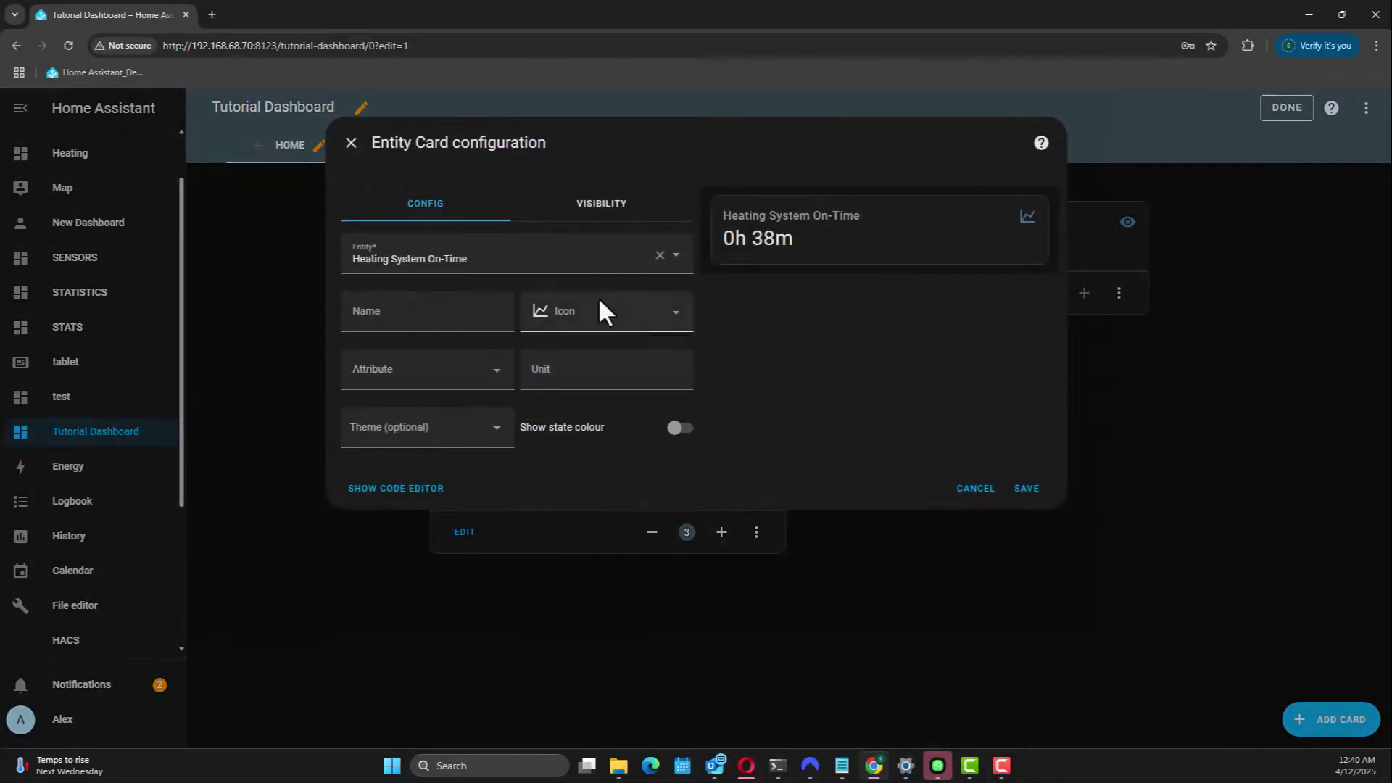
Step: Set the card's entity to TV On Time Today, save it and finish editing
click(662, 273)
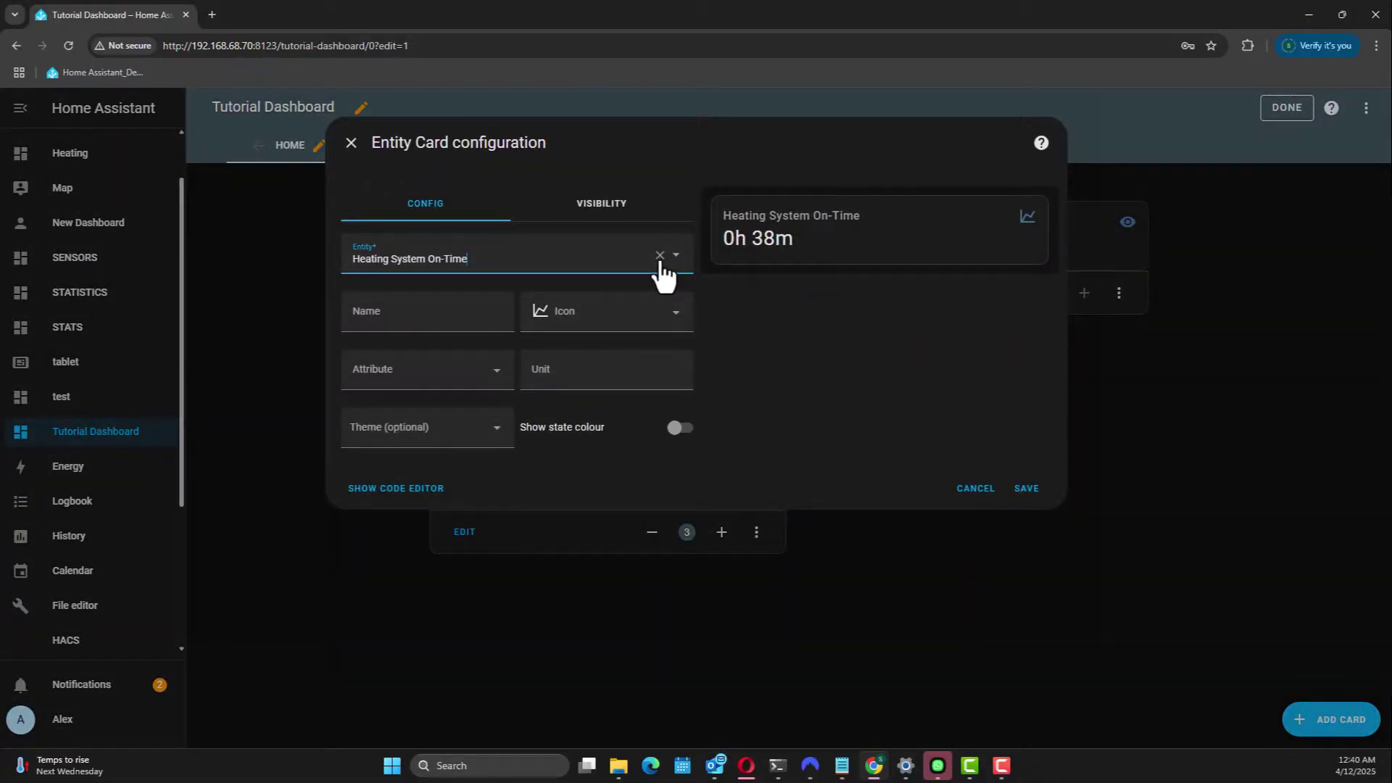
click(660, 259)
click(443, 262)
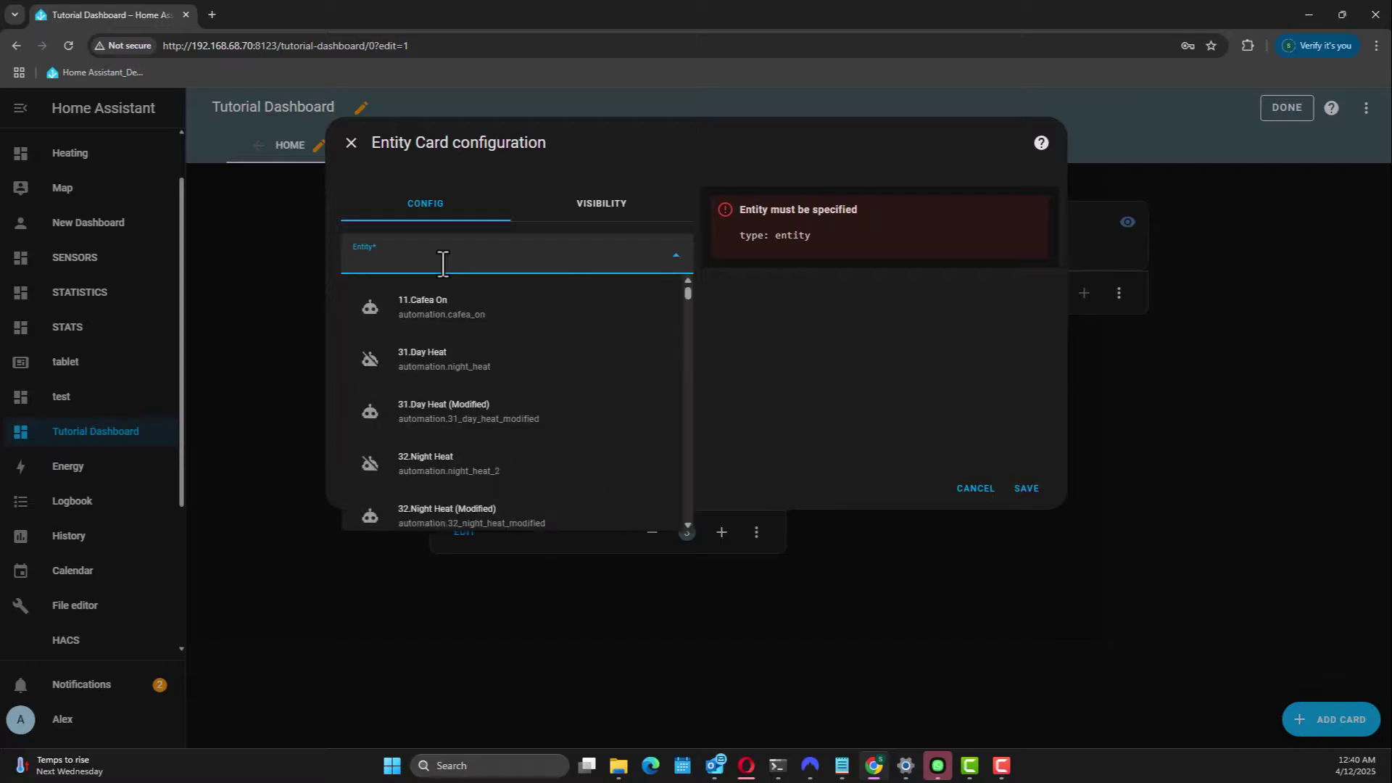
text(tv on)
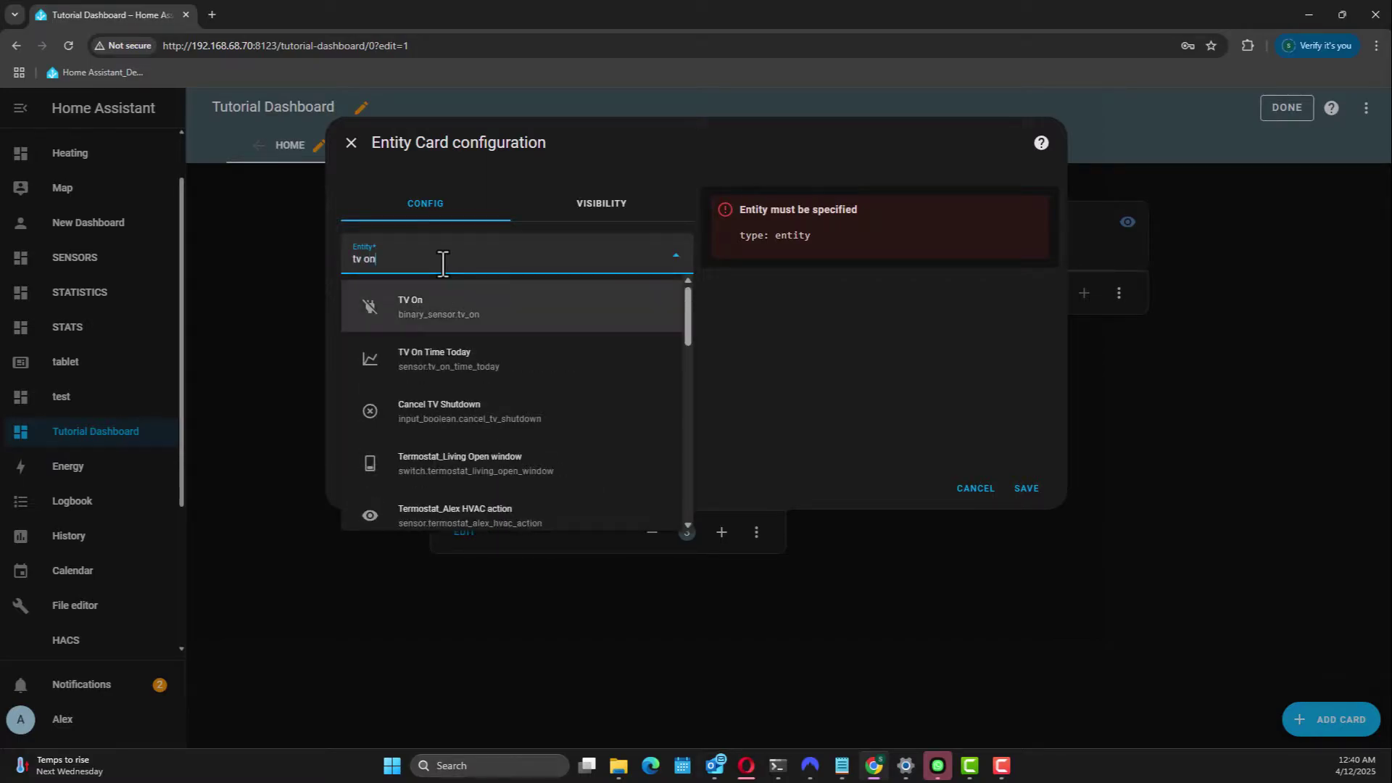
click(438, 362)
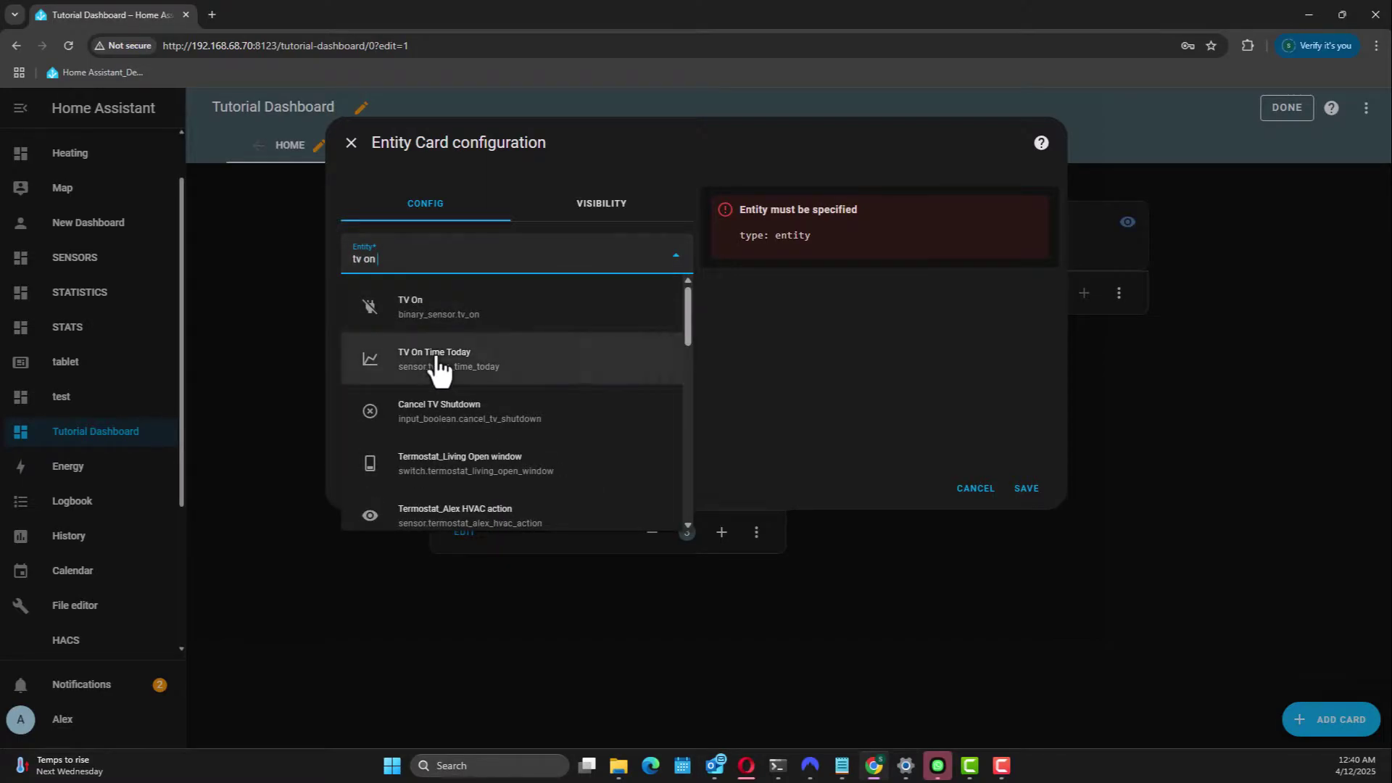
click(1026, 488)
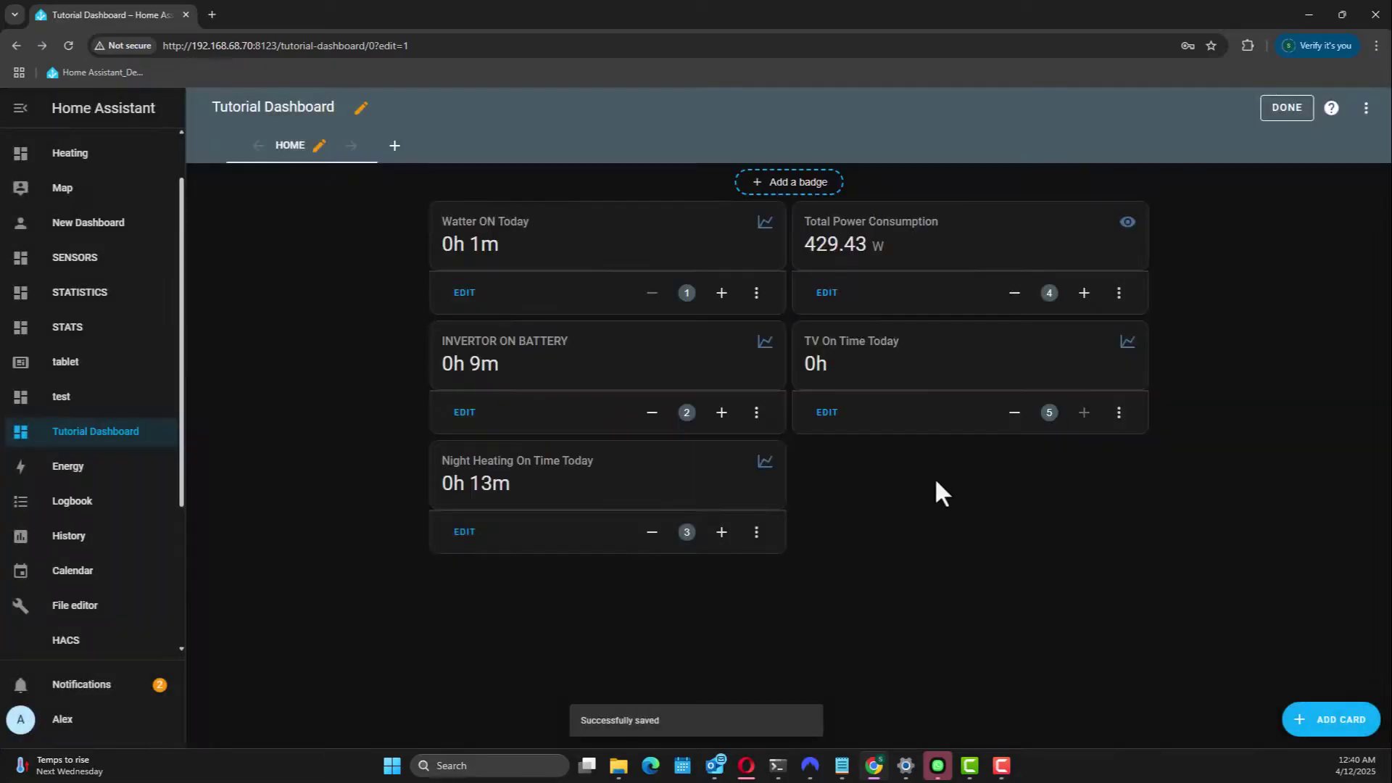
click(1287, 107)
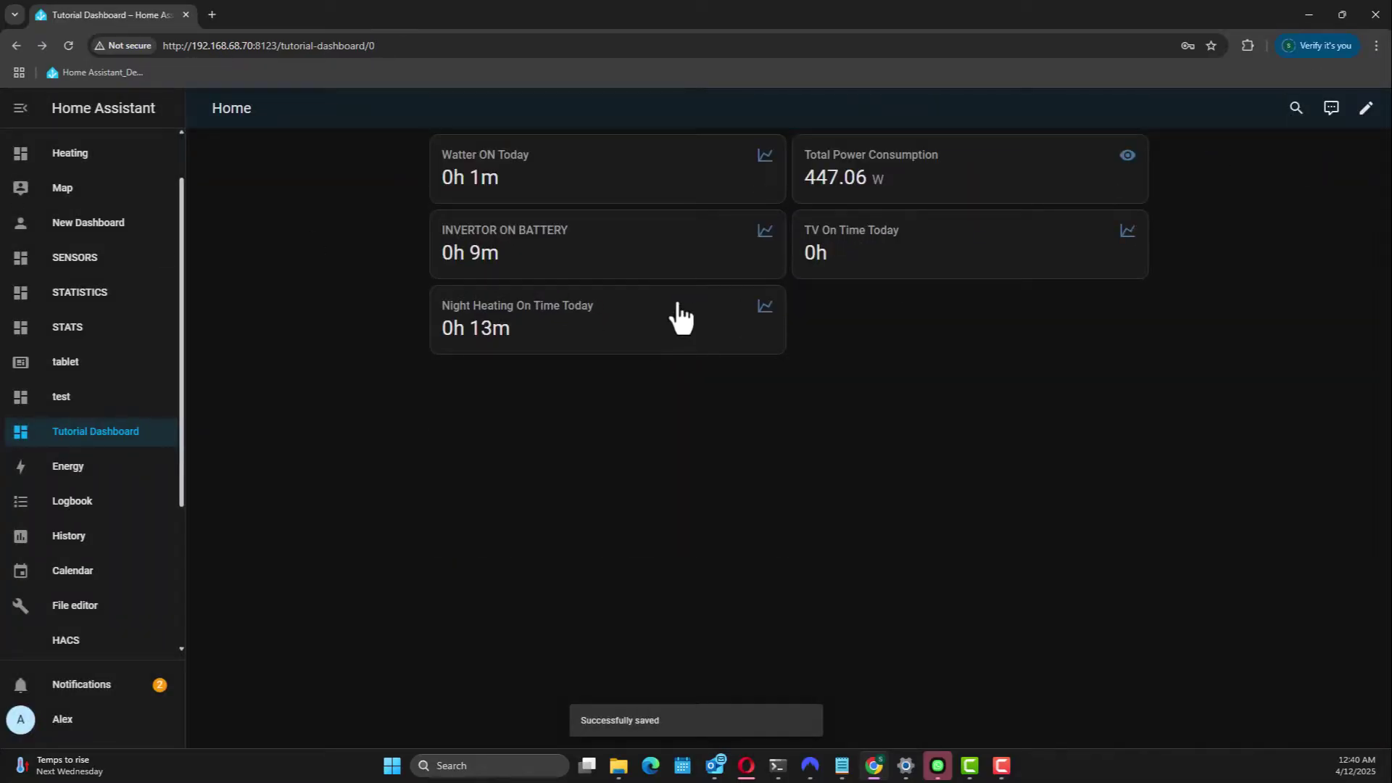